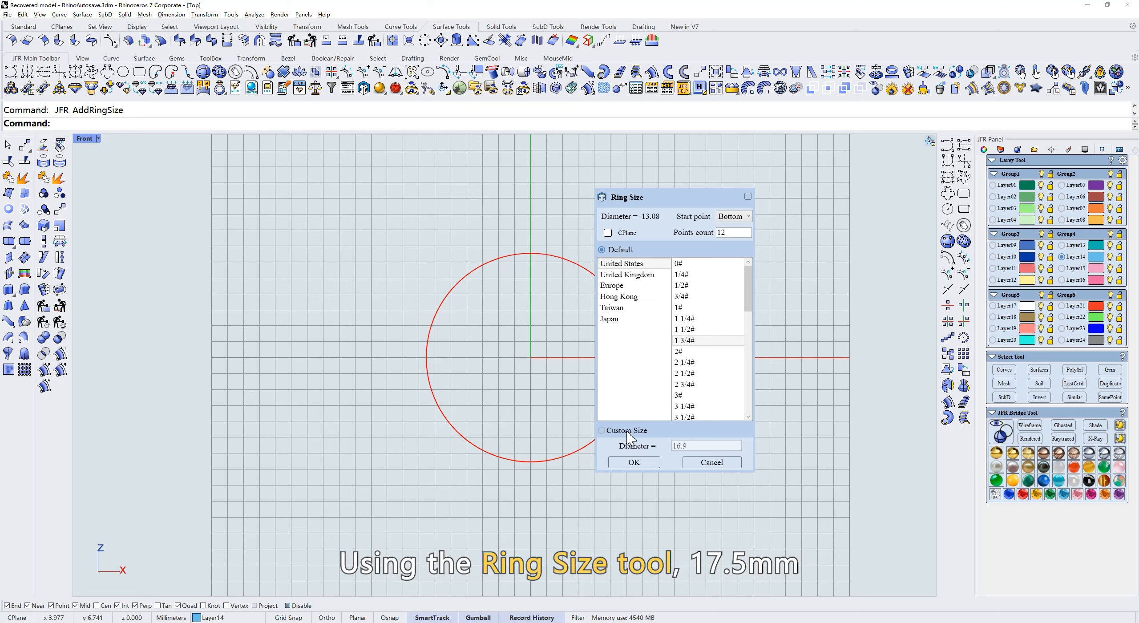
Create a ring size circle with a custom diameter of 17.5 mm
type("17.5")
key("Return")
Move the ring circle 1.5 mm sideways in the Right view and mirror a copy to the other side
left_click_drag(725, 325, 646, 352)
type("r")
key("Return")
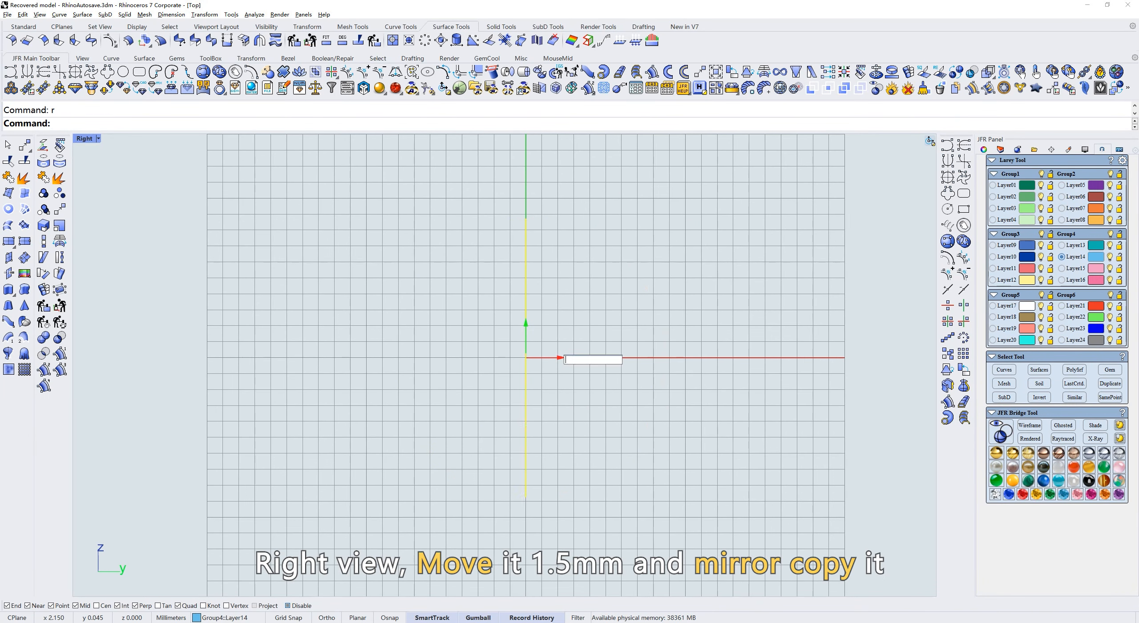
key("Return")
key("F4")
Draw a center rectangle 3 mm long and 1.2 mm wide at the origin in the Front view
type("f")
key("Return")
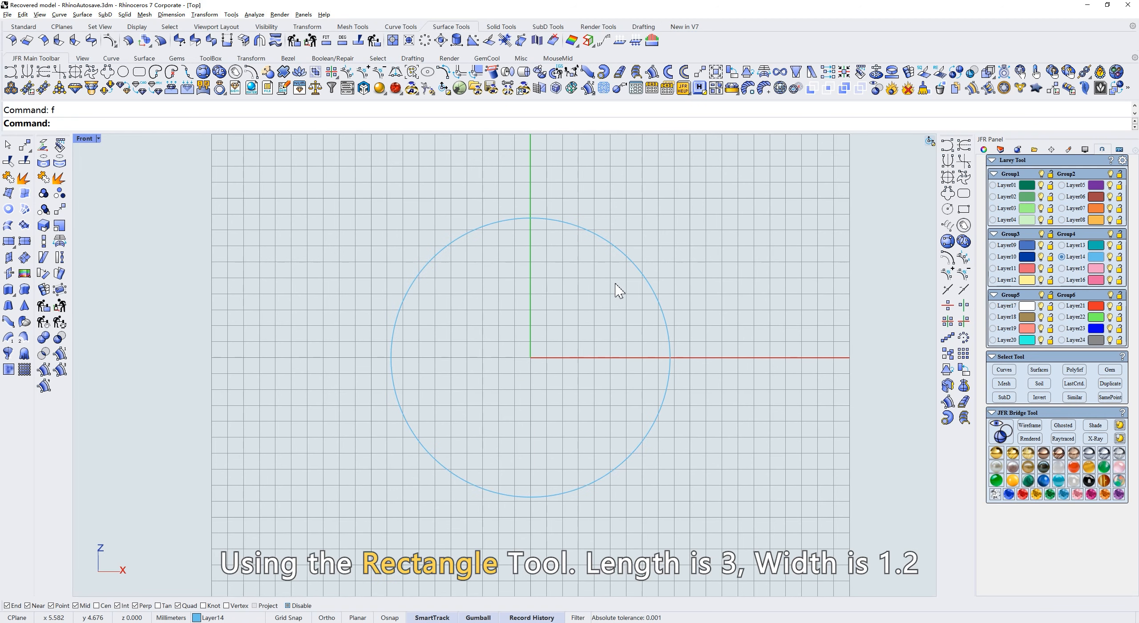
left_click(964, 208)
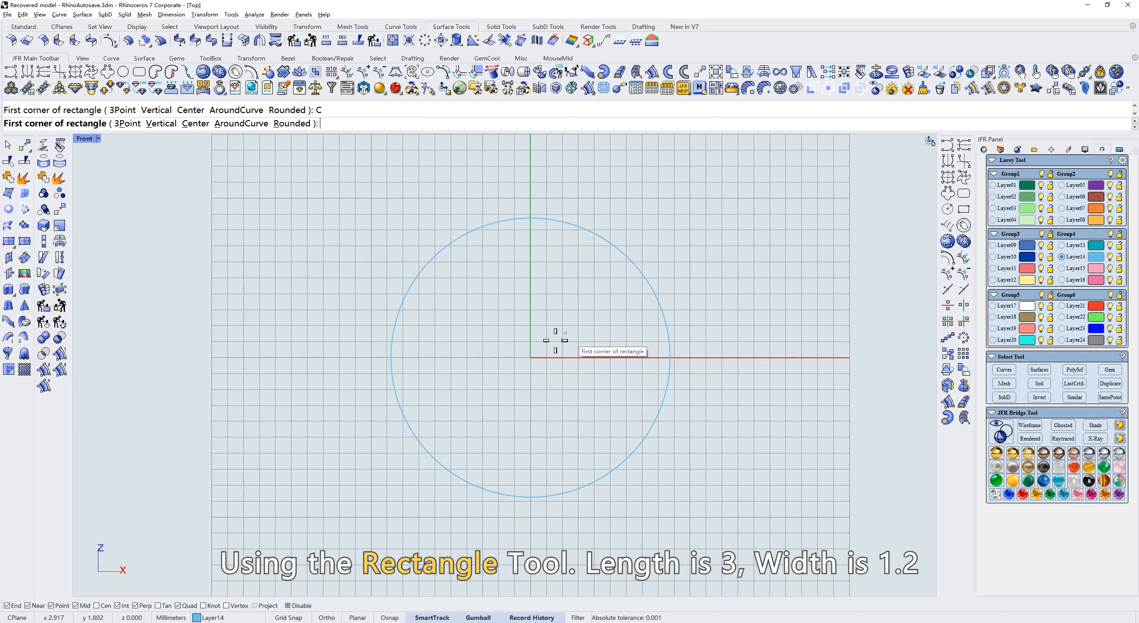
left_click(531, 357)
type("3")
key("Return")
type("1.2")
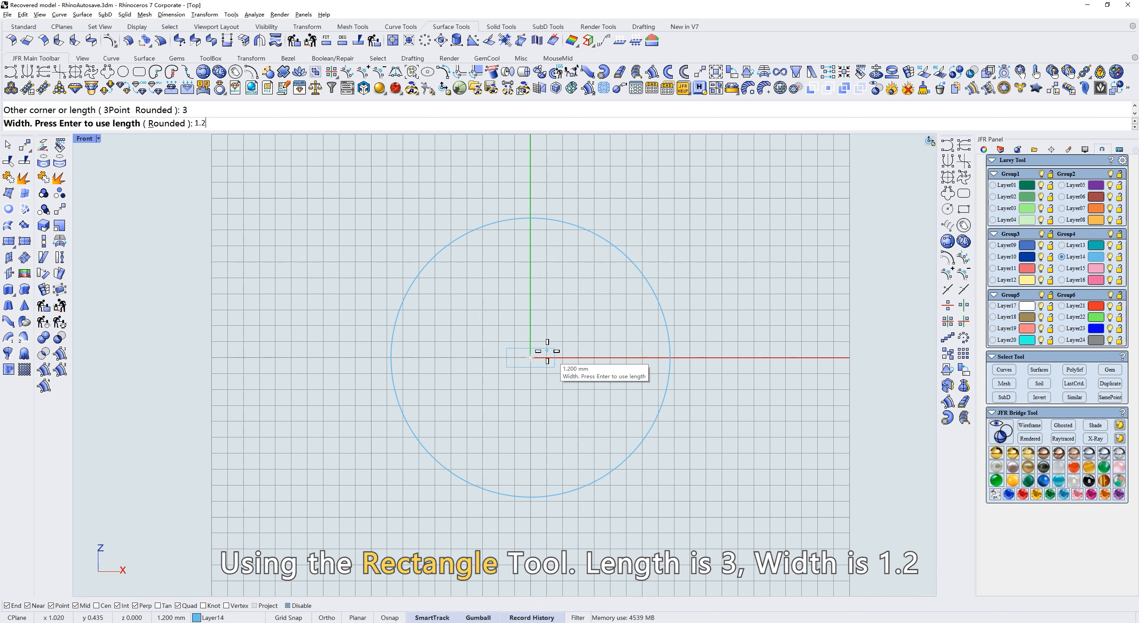
key("Return")
Explode the rectangle and rebuild its top and bottom curves with 4 points and degree 3
left_click(543, 348)
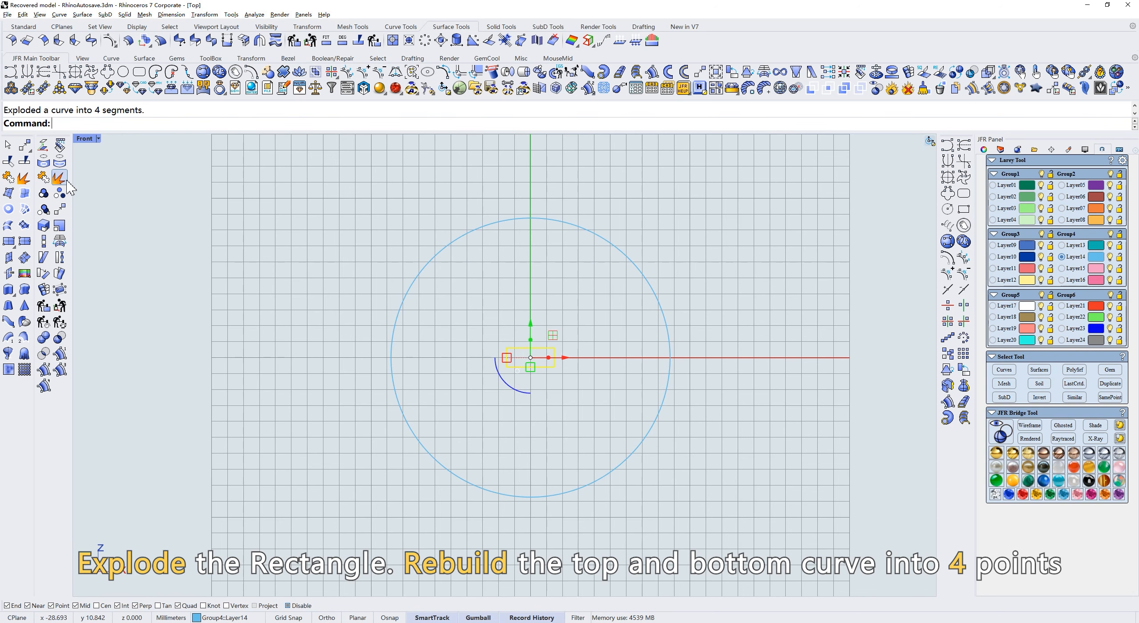
left_click_drag(537, 298, 514, 385)
left_click(60, 322)
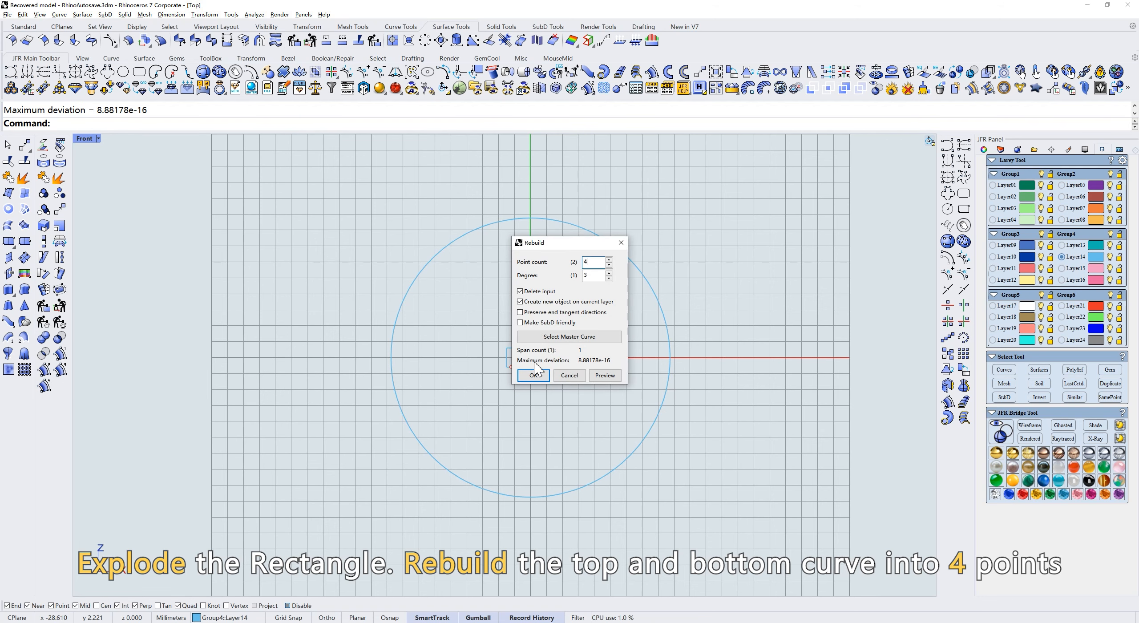
left_click(535, 375)
Turn on the rebuilt curves' control points and raise the upper curve's two middle points to arch it
scroll(571, 376, "up", 6)
key("F10")
left_click_drag(471, 305, 524, 335)
type("m")
key("Return")
left_click(524, 334)
left_click(524, 318)
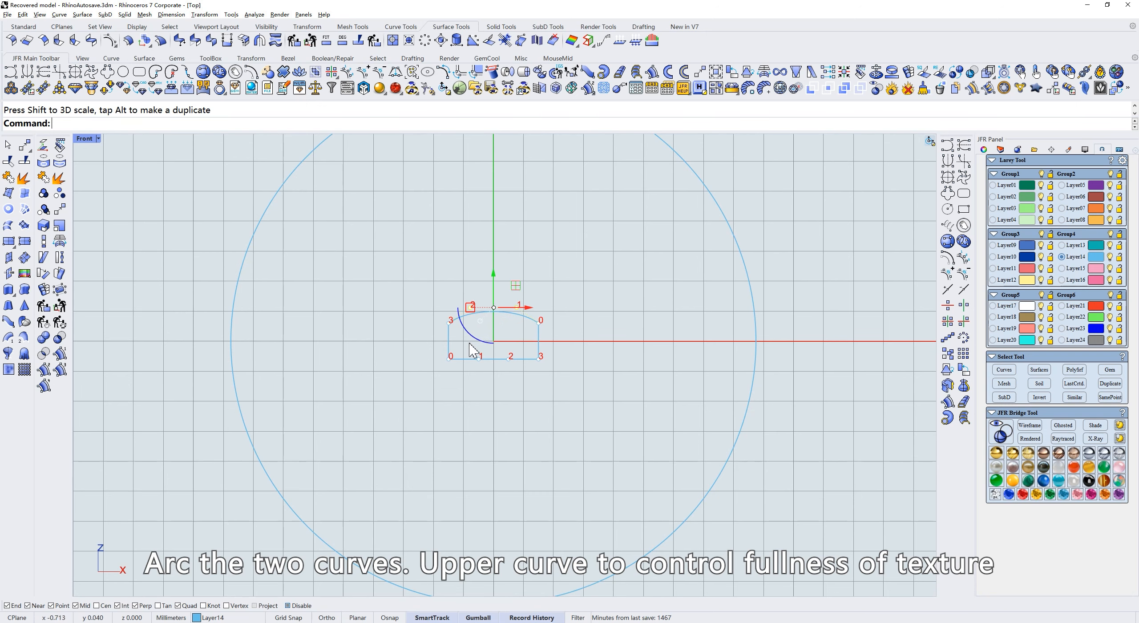
Lower the bottom curve's two middle control points to bow it, and join the four curves into one closed profile
type("m")
key("Return")
left_click(526, 372)
left_click_drag(526, 371, 471, 371)
left_click(527, 383)
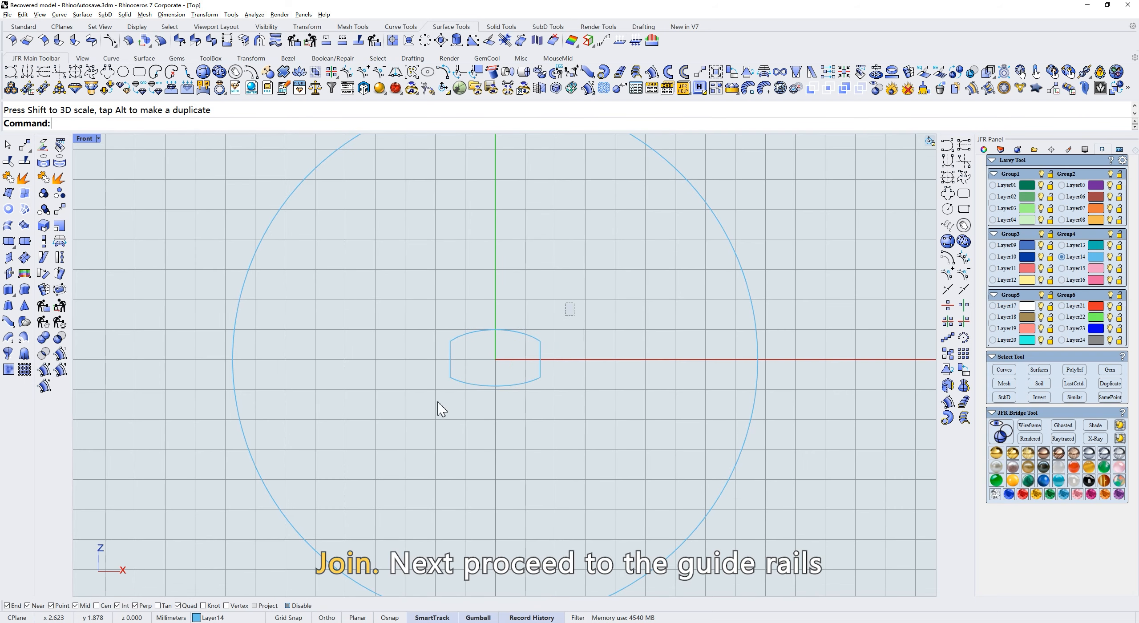
left_click_drag(401, 402, 549, 320)
left_click(492, 258)
Sweep the closed profile along the two ring circles with the dual-rail preview sweep, using the Explode polysurface option
scroll(623, 267, "down", 2)
right_click_drag(632, 269, 570, 291, "ctrl+shift")
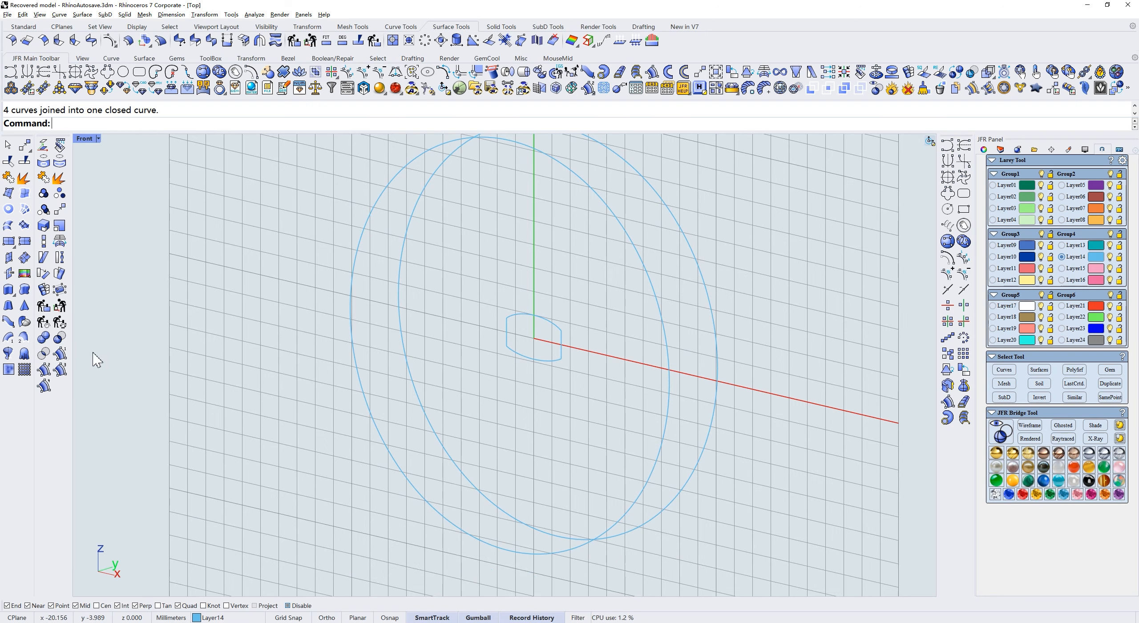
left_click(44, 369)
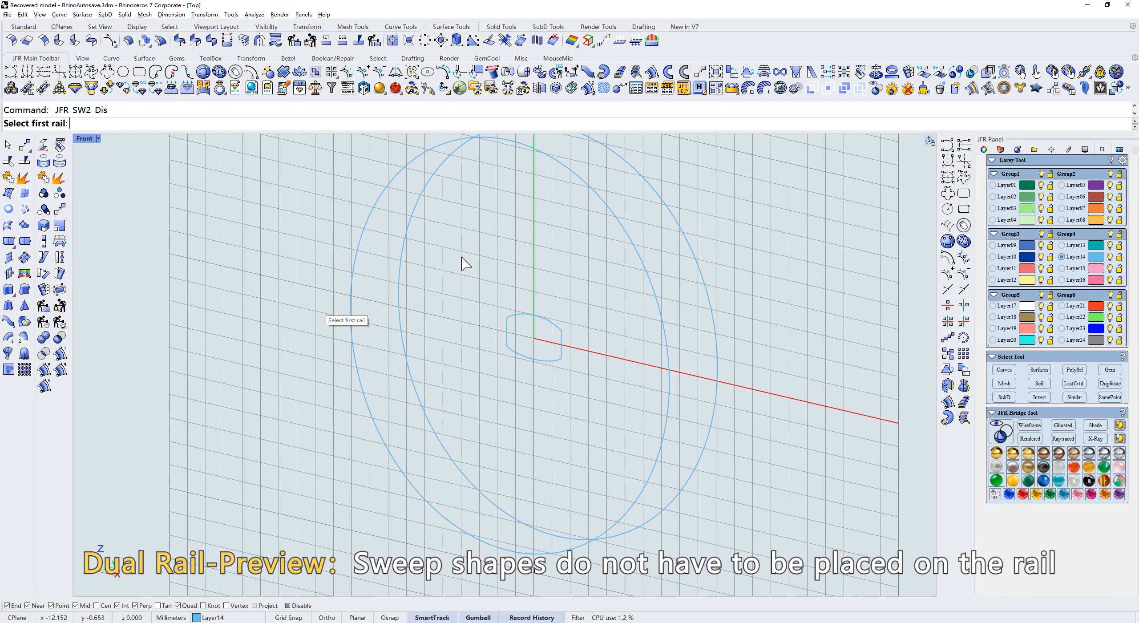
left_click(625, 252)
left_click(674, 246)
left_click(559, 343)
key("Return")
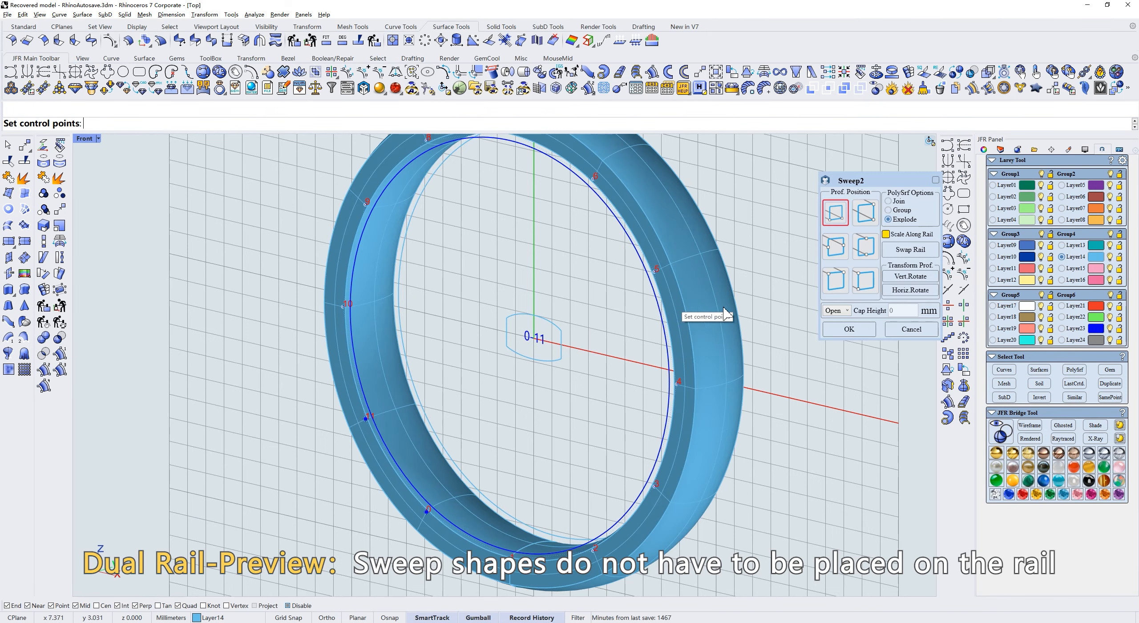
scroll(709, 307, "down", 3)
left_click(849, 329)
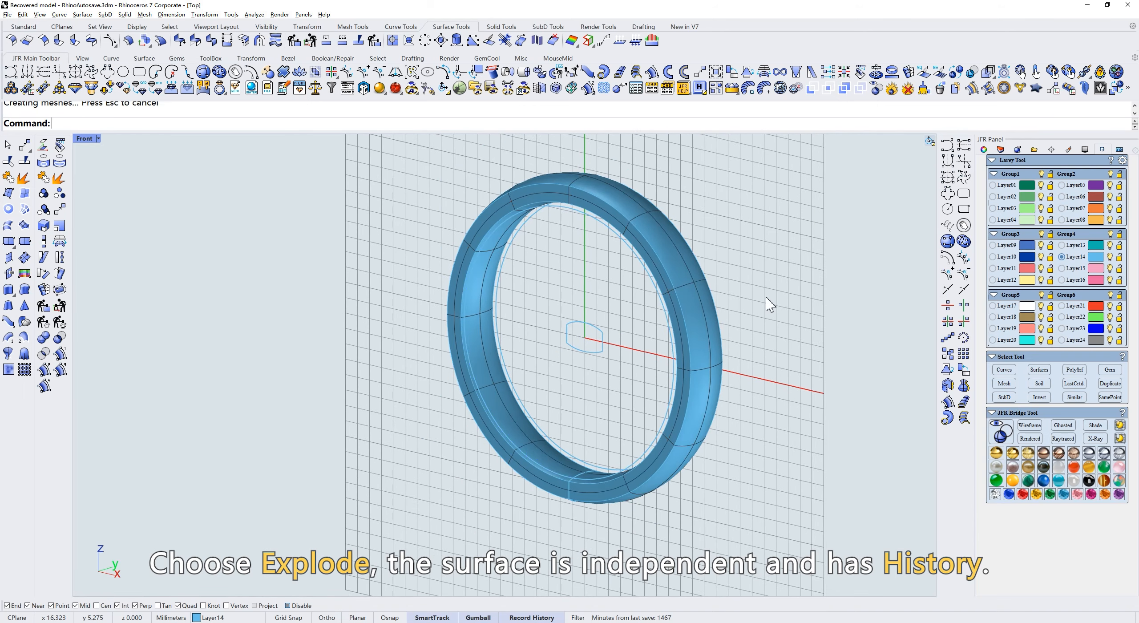
Open Grasshopper and show the ring at an angle beside it
key("ctrl+F1")
left_click(461, 88)
right_click_drag(521, 273, 545, 244)
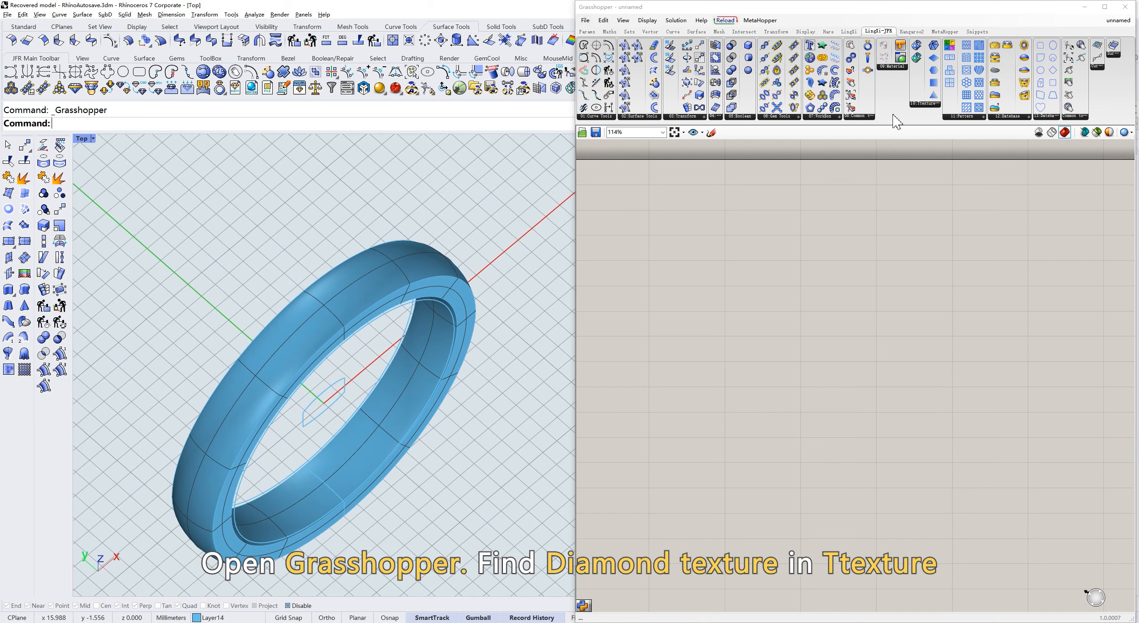
Add the Diamond texture component to the canvas and assign the ring's outer surface to it
left_click(925, 103)
left_click_drag(932, 160, 666, 260)
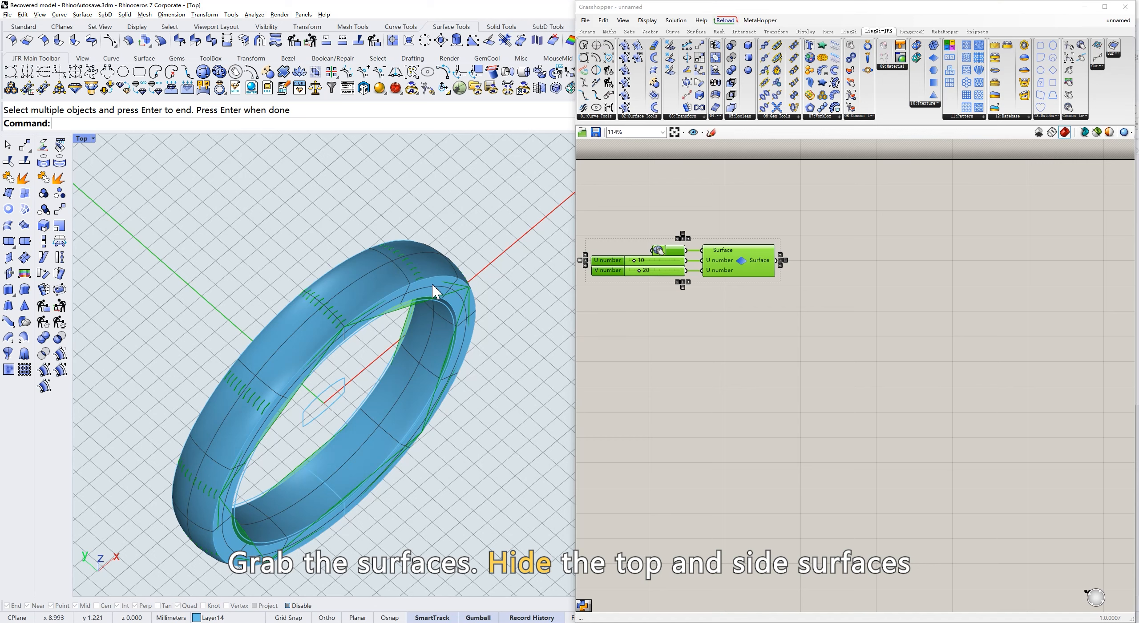
left_click(432, 295)
key("Return")
Hide the ring's top and side surfaces and set the Diamond texture's U number to 26 and V number to 2
key("ctrl+h")
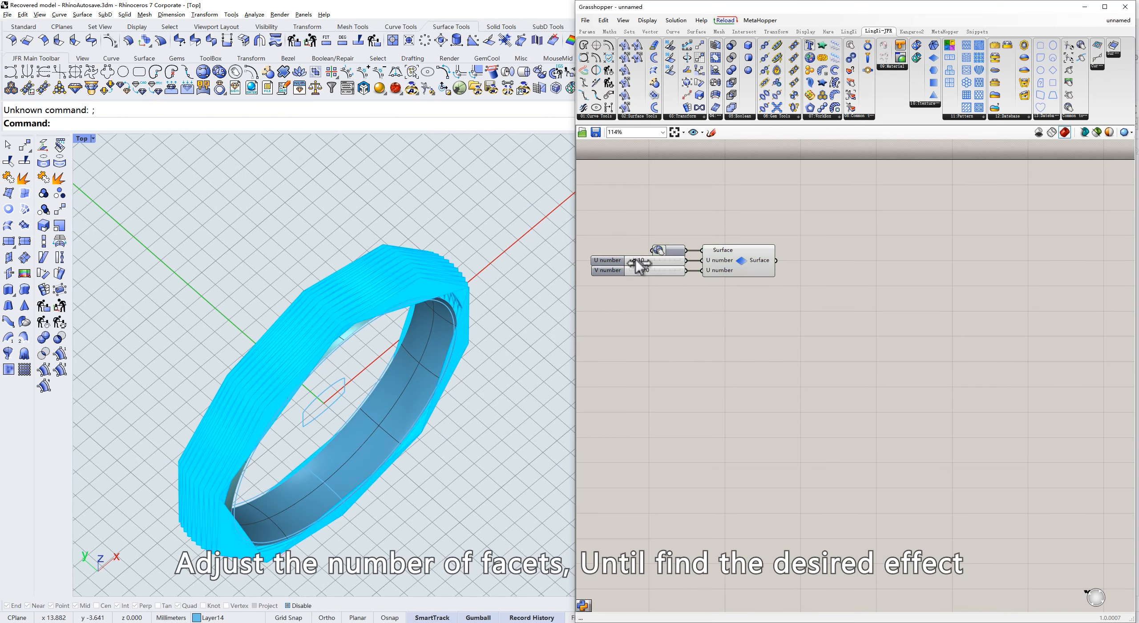
mouse_move(636, 260)
left_mouse_down()
mouse_move(643, 264)
mouse_move(630, 269)
left_mouse_up()
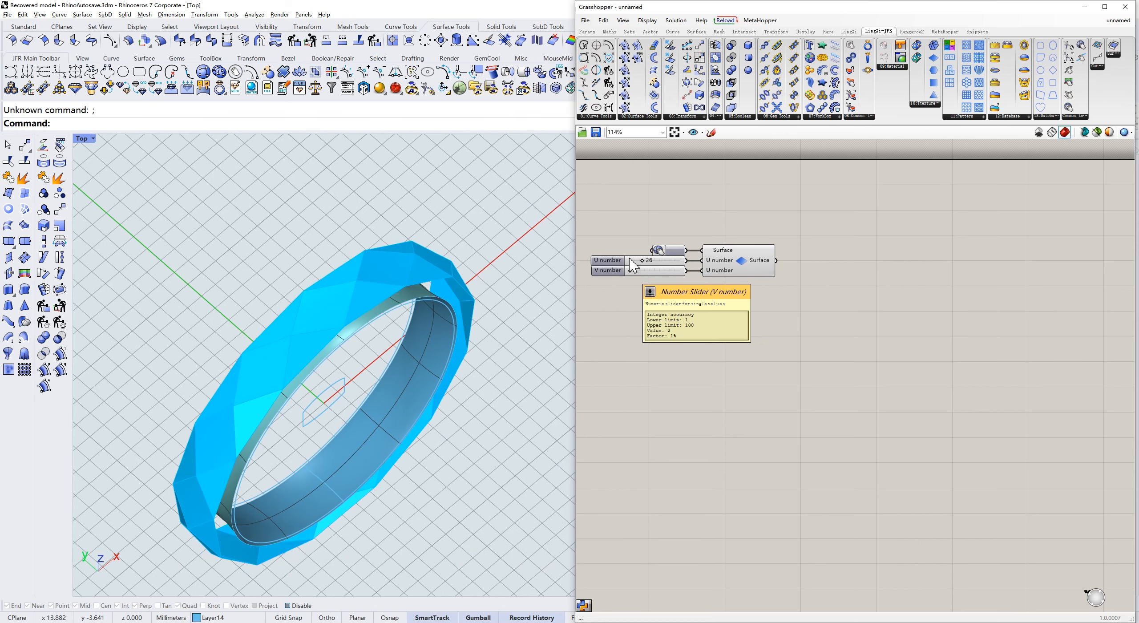
Join the diamond facets with a Join Surface component and feed the result into an open-object Outline component
left_click(639, 116)
left_click_drag(760, 318, 894, 262)
left_click(601, 118)
Connect the inner ring surface to the Outline component and fill the outlines with a Surface from planar curves component
left_click(478, 320)
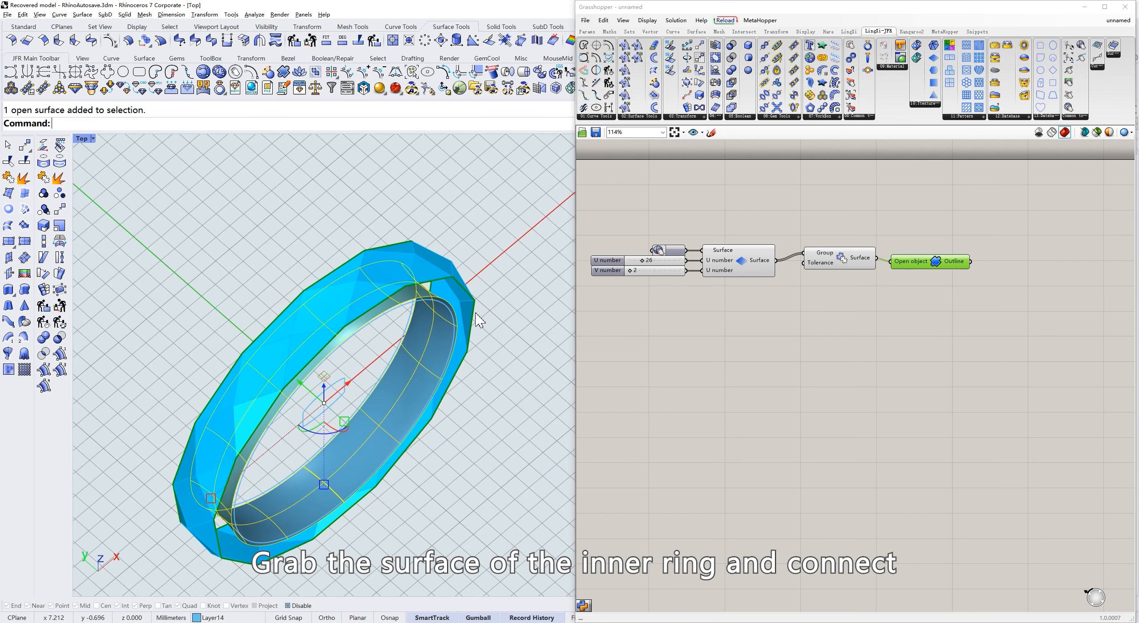
left_click_drag(1081, 49, 892, 263)
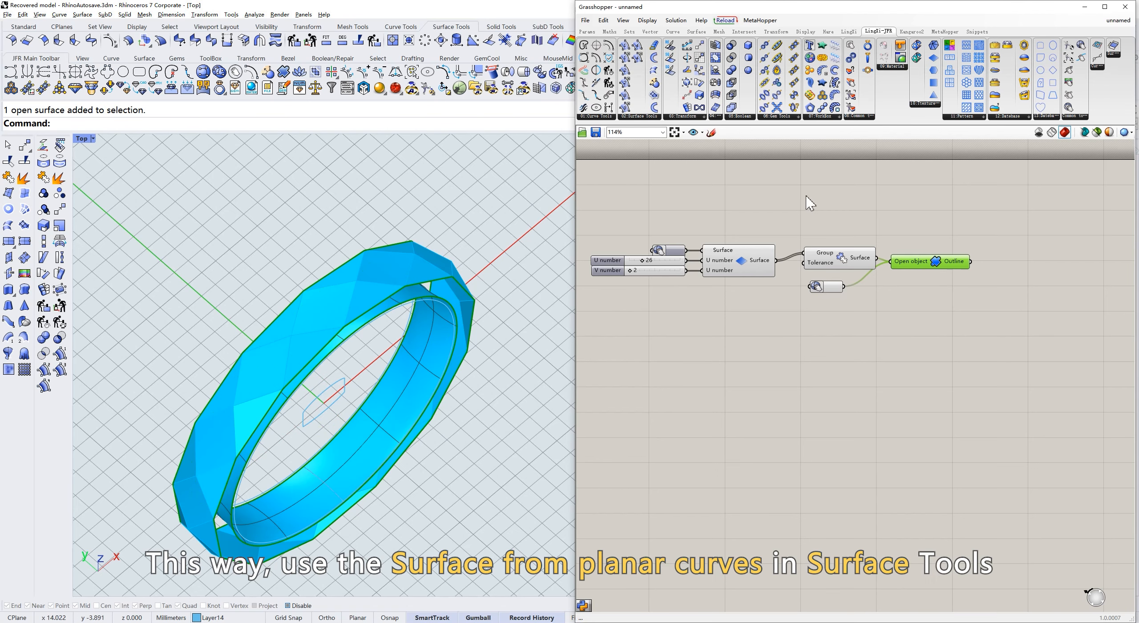
left_click(652, 118)
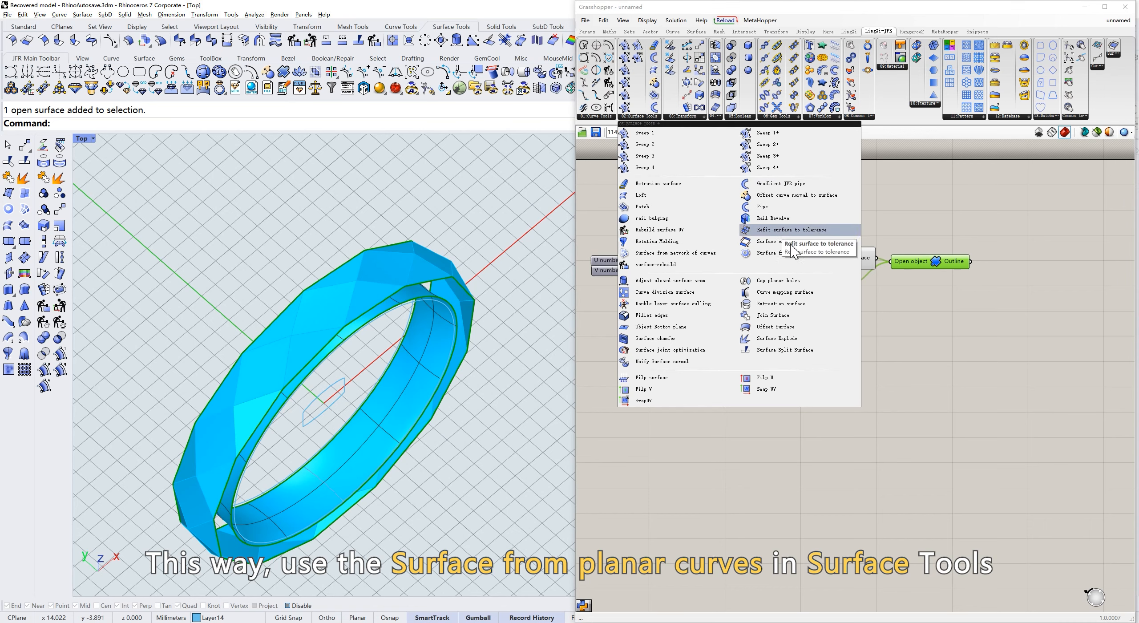
left_click_drag(759, 247, 986, 263)
left_click(942, 281)
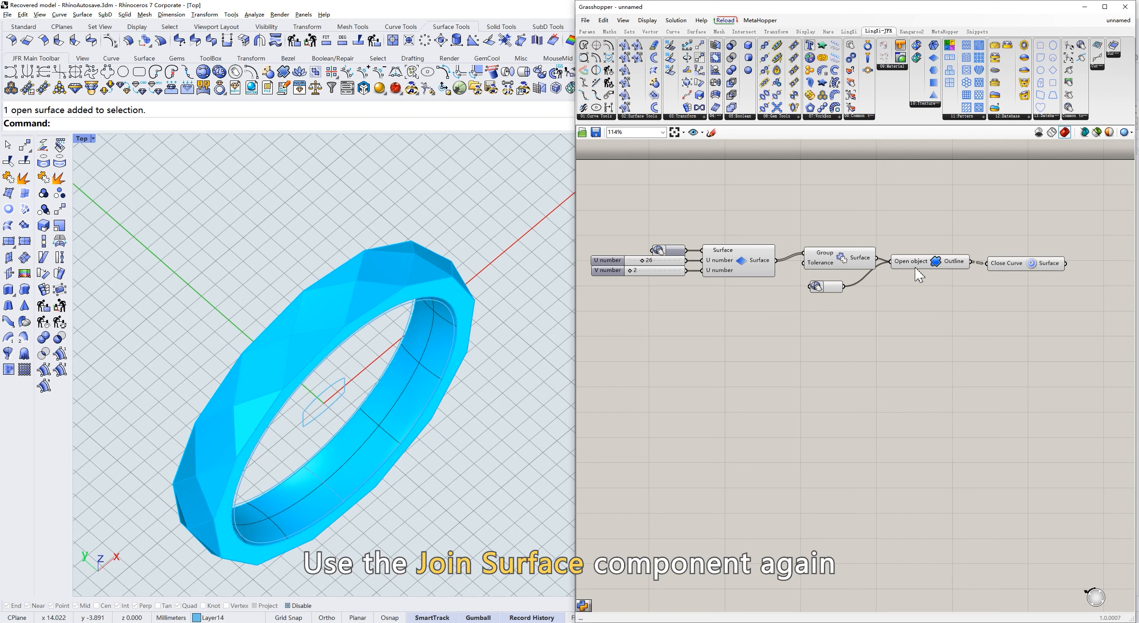
Add a second Join Surface component and connect the joined facets, inner ring surface and planar side surfaces to its Group input
left_click(652, 117)
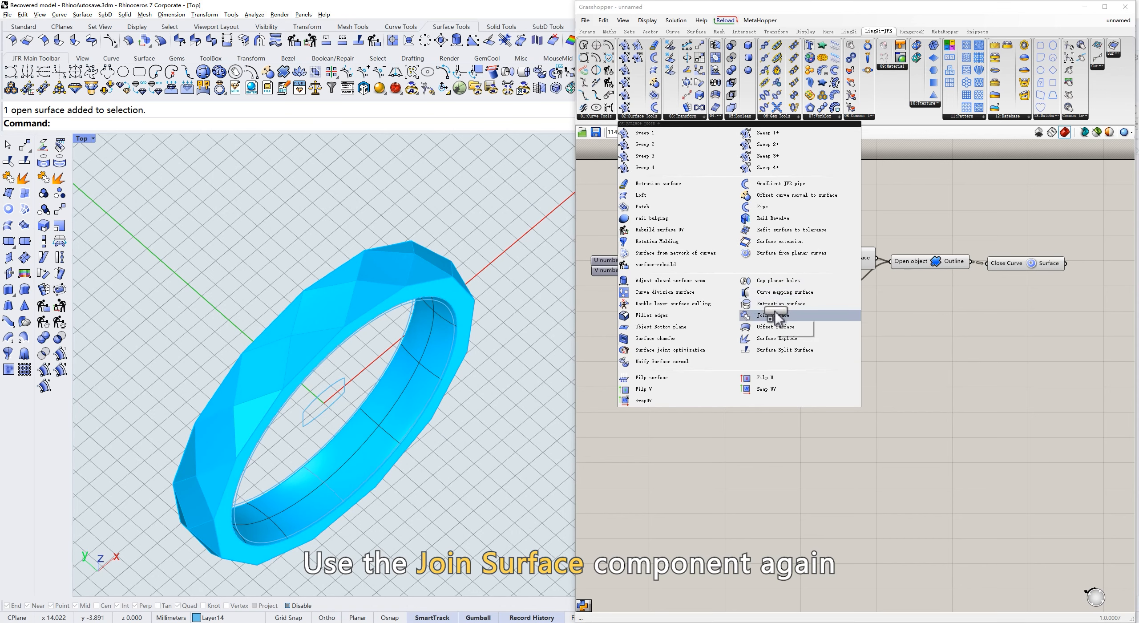
left_click_drag(756, 311, 919, 312)
left_click(875, 266)
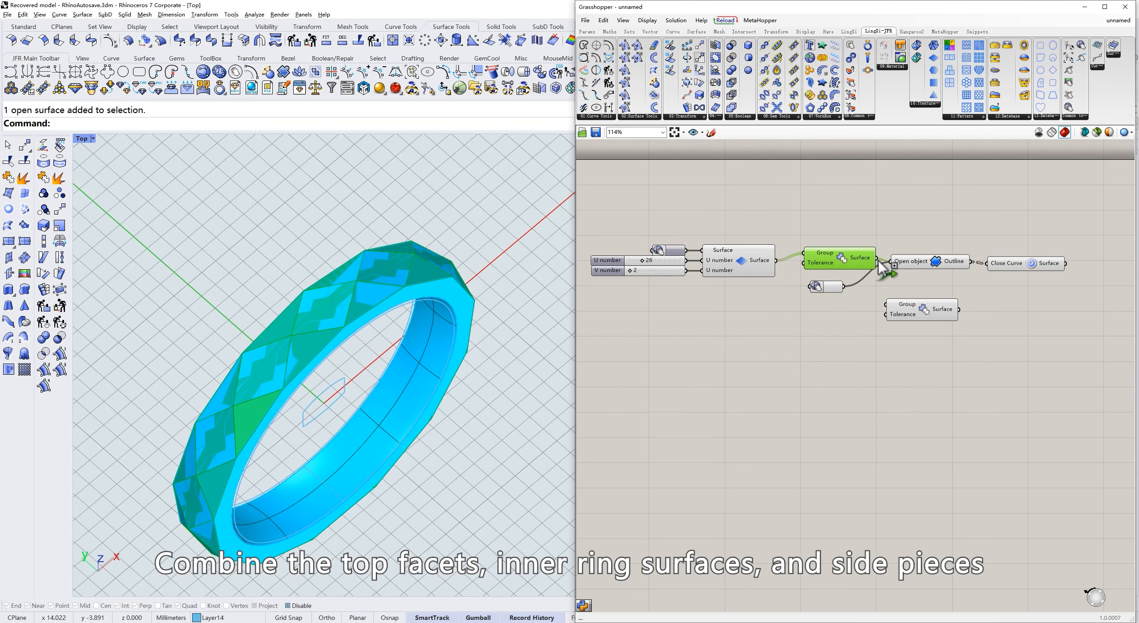
left_click_drag(886, 307, 887, 305)
left_click(826, 287)
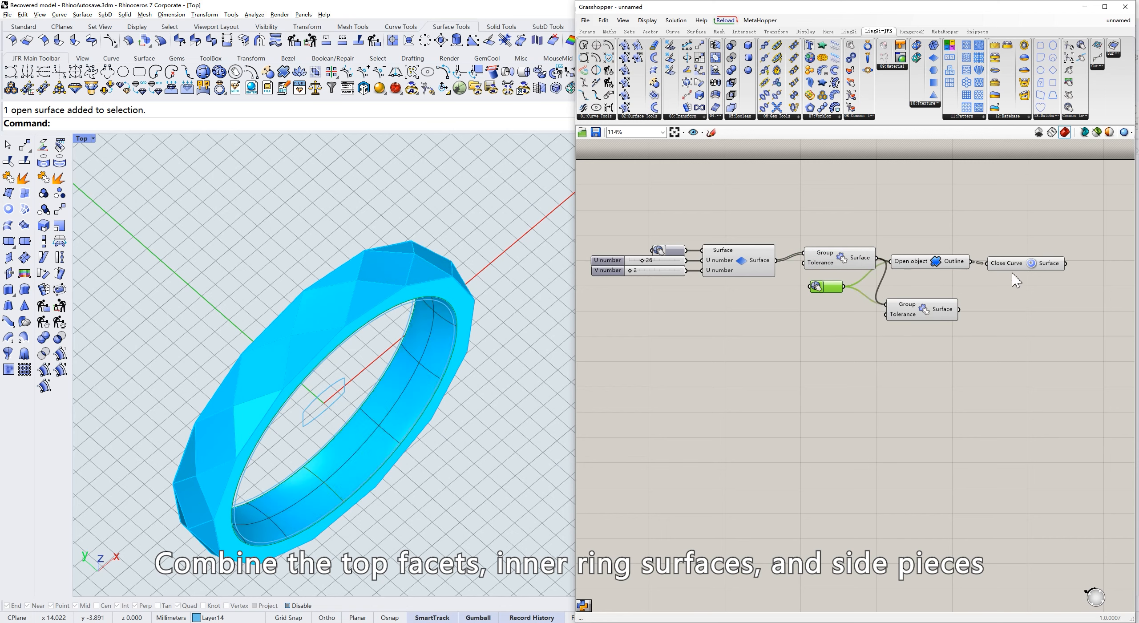
left_click(1061, 266)
left_click_drag(887, 308, 888, 306)
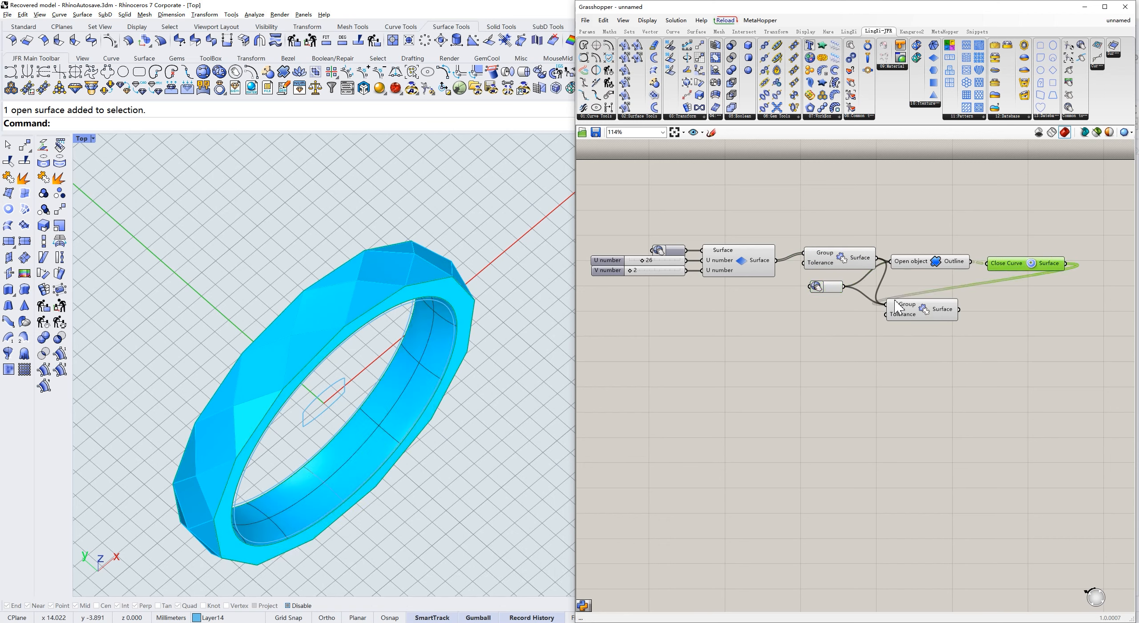
Flatten the second Join Surface's Group input and connect its Surface output to a baking component
left_click(903, 308)
right_click(905, 308)
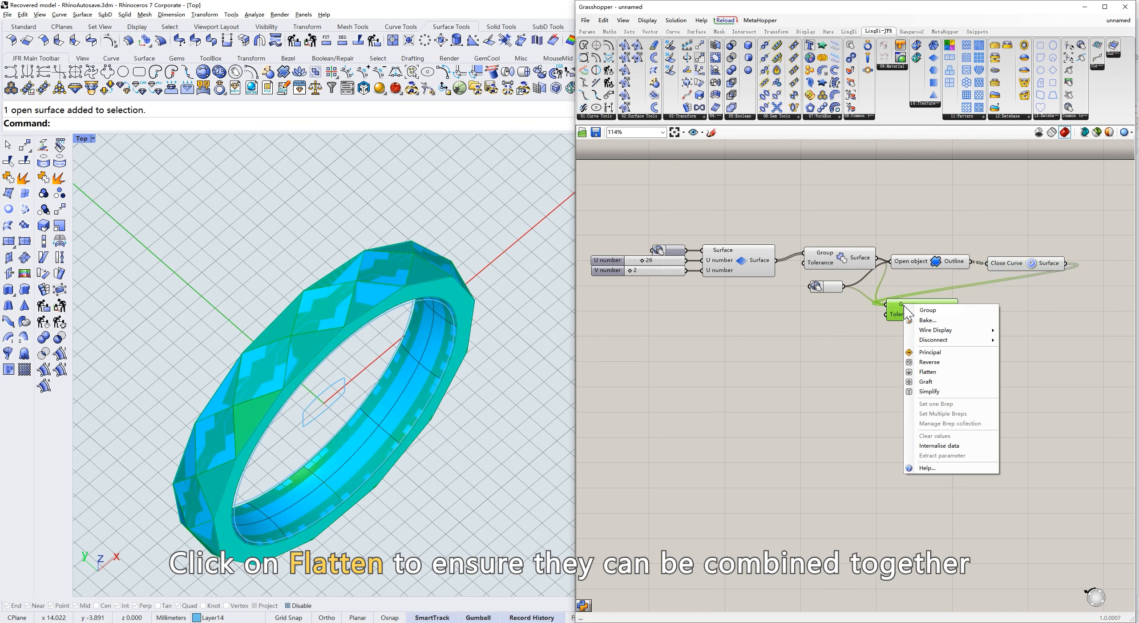
left_click(928, 372)
left_click_drag(1071, 59, 1033, 310)
left_click_drag(959, 309, 1017, 310)
Move the baked ring up 5 mm, away from the Grasshopper preview
left_click(367, 284)
left_click(305, 385)
type("5")
key("Return")
left_click(490, 412)
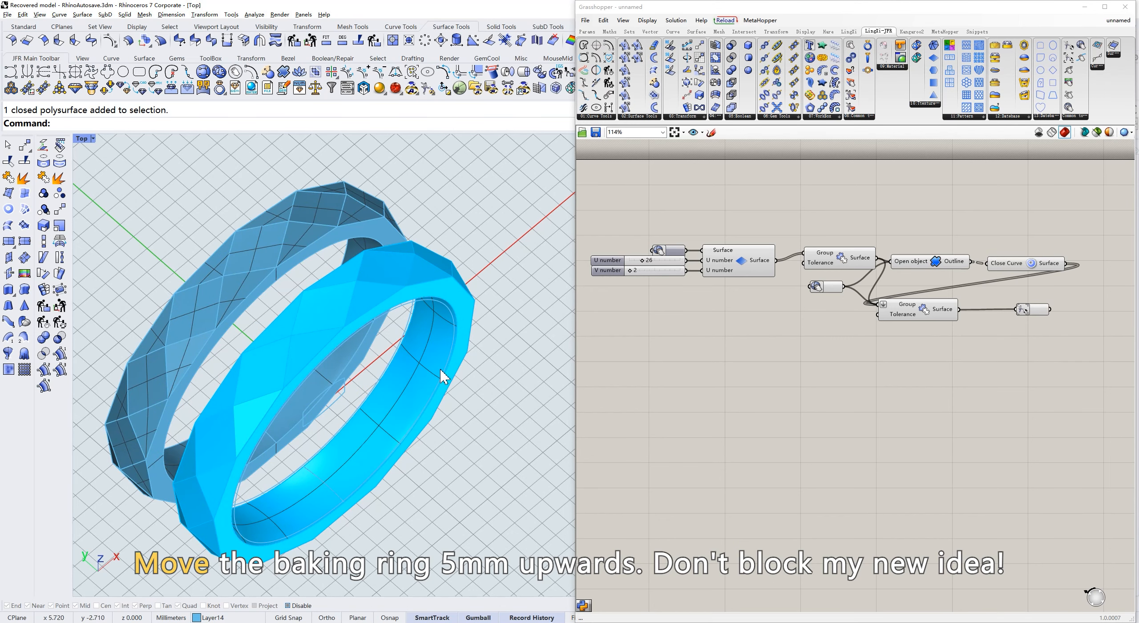
Set the Diamond texture's U number to 42 and V number to 7, and scale the ring's two rail circles down slightly
left_click_drag(644, 265, 633, 271)
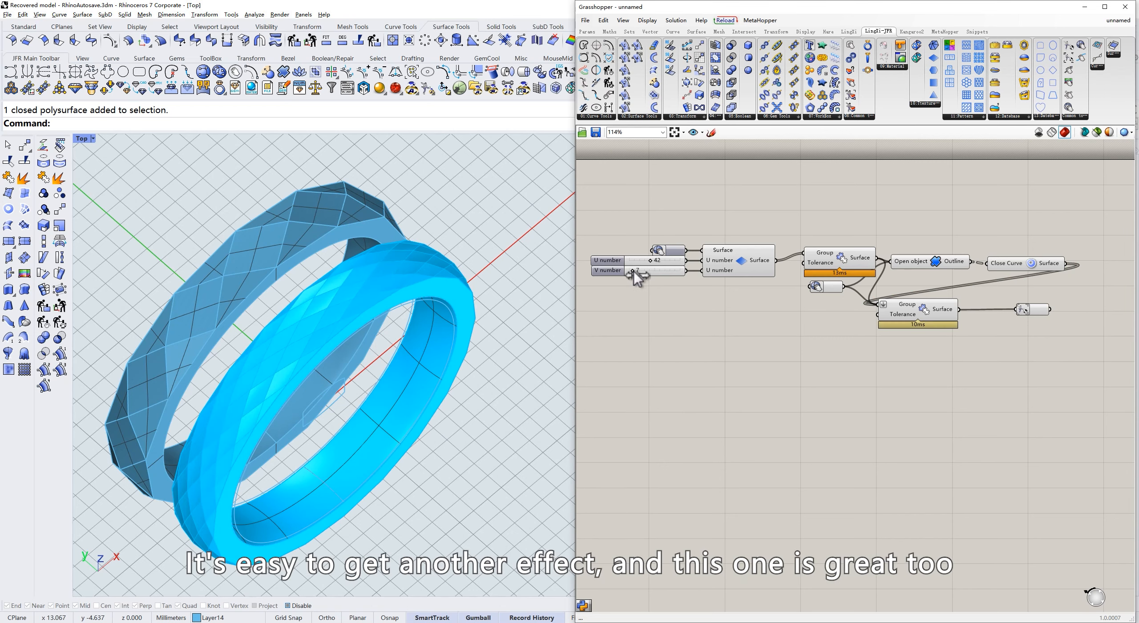
left_click(455, 325)
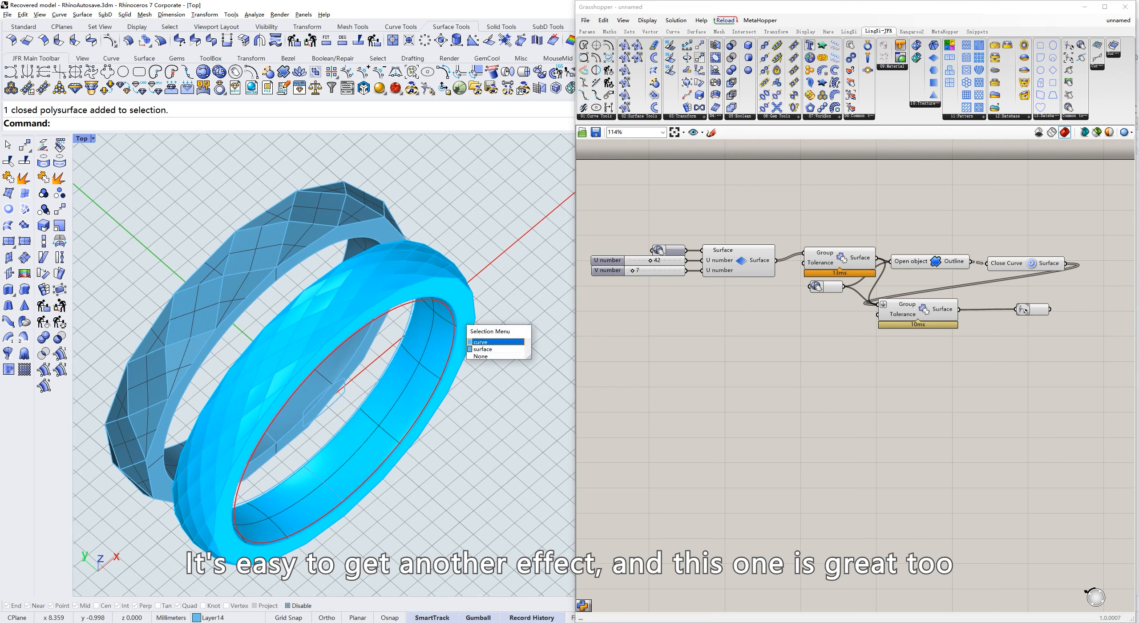
left_click(495, 342)
left_click_drag(330, 485, 346, 420)
left_click_drag(330, 476, 325, 470)
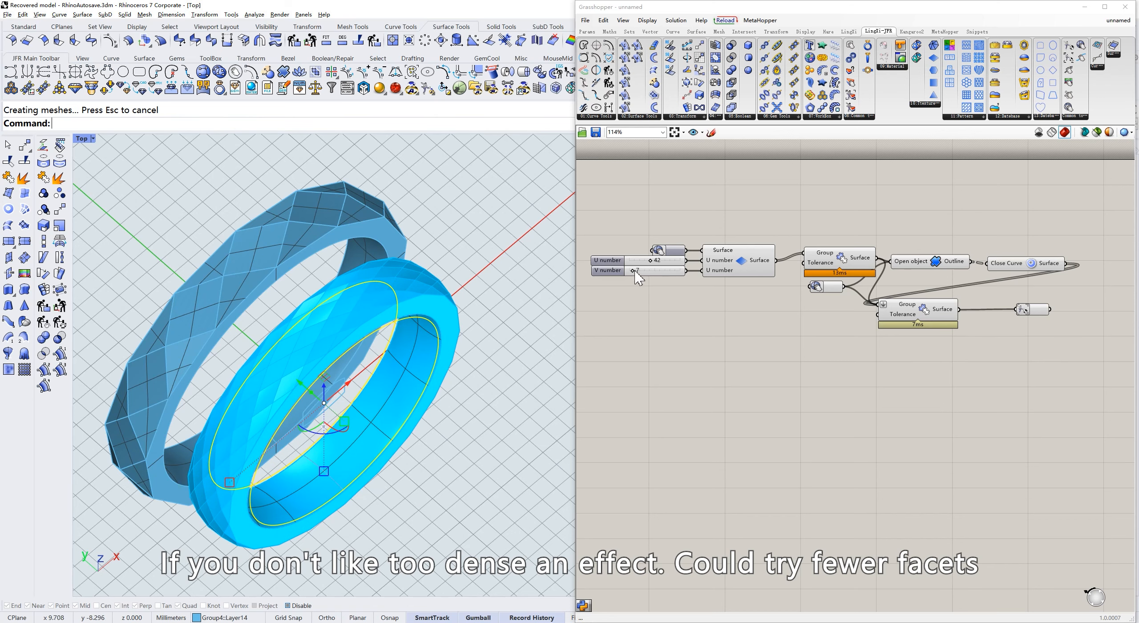
Set the Diamond texture's U number to 24 and V number to 1
left_click_drag(632, 270, 643, 262)
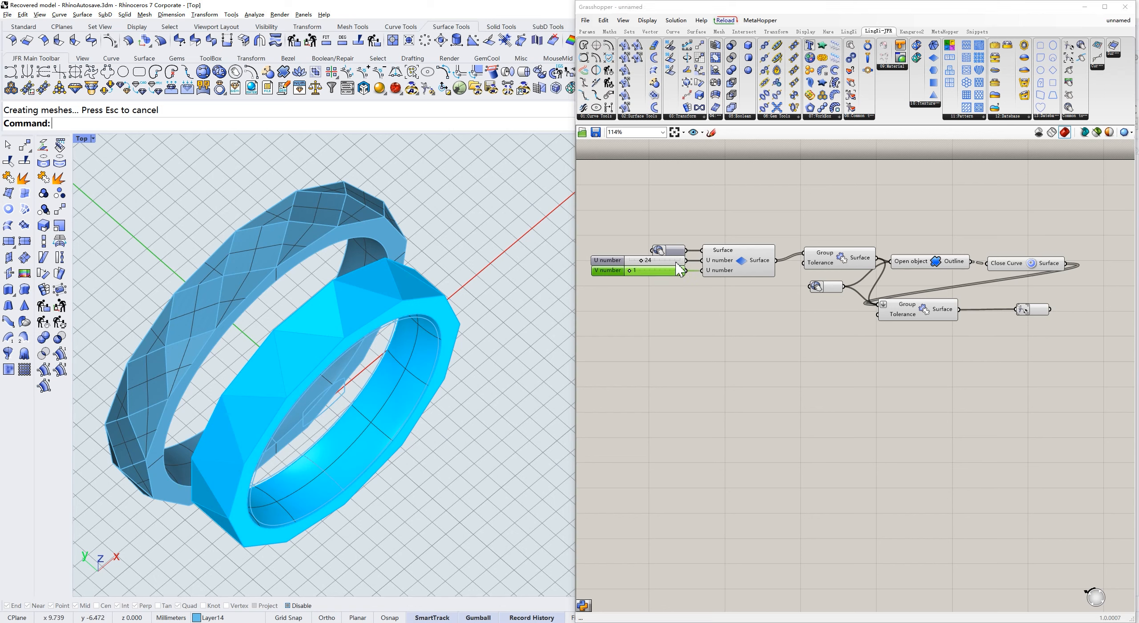
Add a Square texture component, supply it with the outer ring surface and make it the input of the first Join Surface
left_click_drag(933, 85, 725, 273)
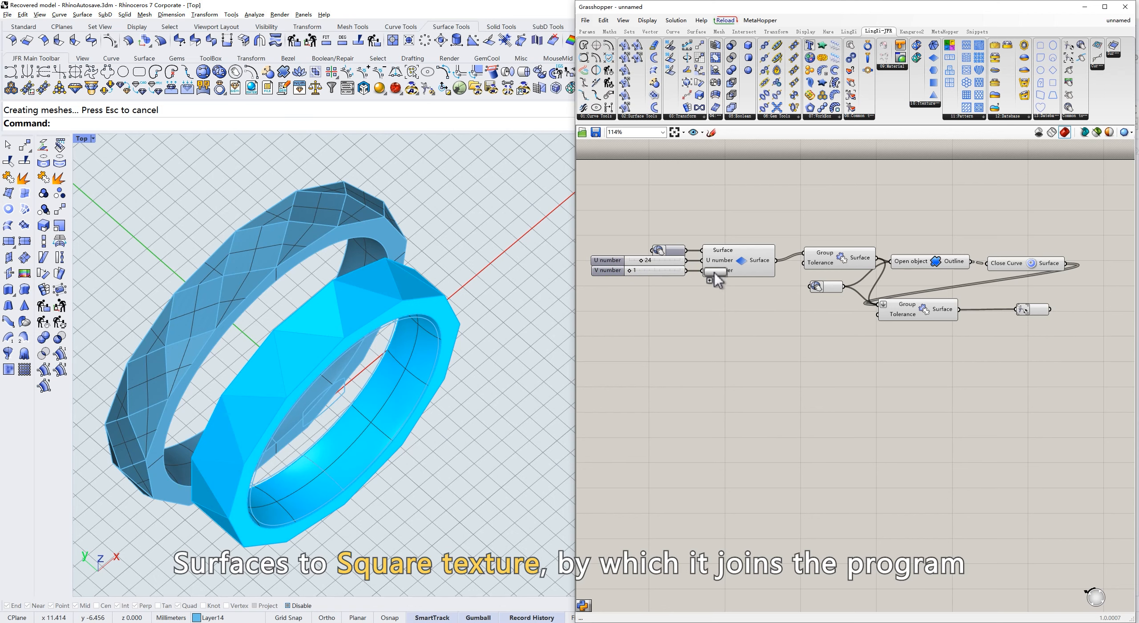
left_click_drag(667, 310, 703, 294)
left_click_drag(806, 256, 805, 255)
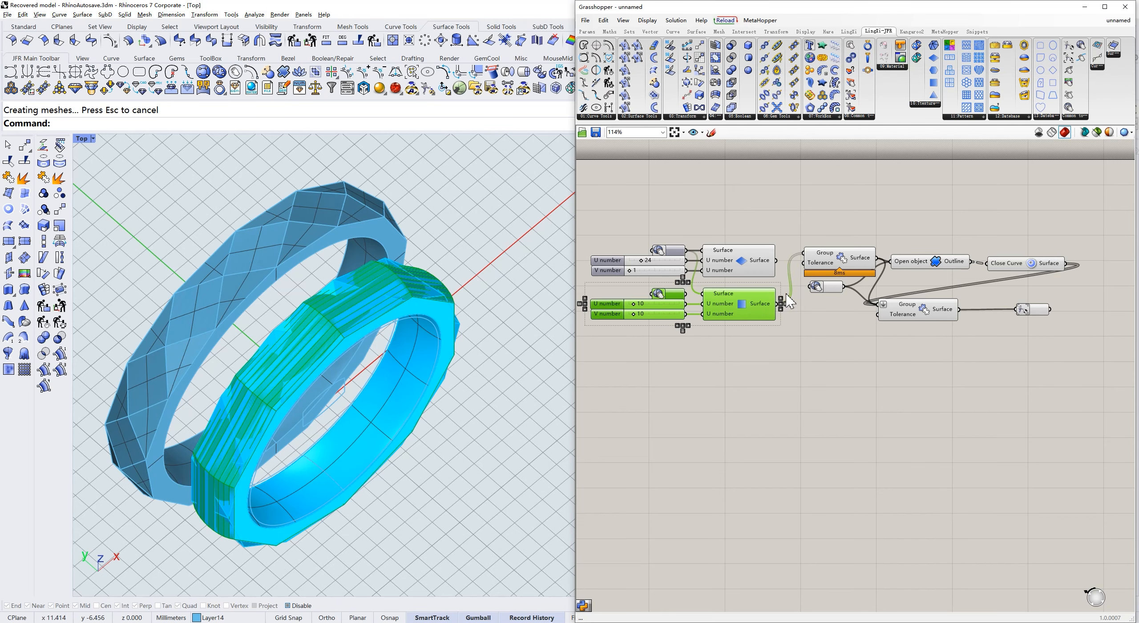
Turn off the preview of the texture, joining, outline and planar surface components
left_click(755, 336)
left_click_drag(1002, 223, 696, 356)
middle_click(743, 312)
left_click(770, 280)
left_click(745, 348)
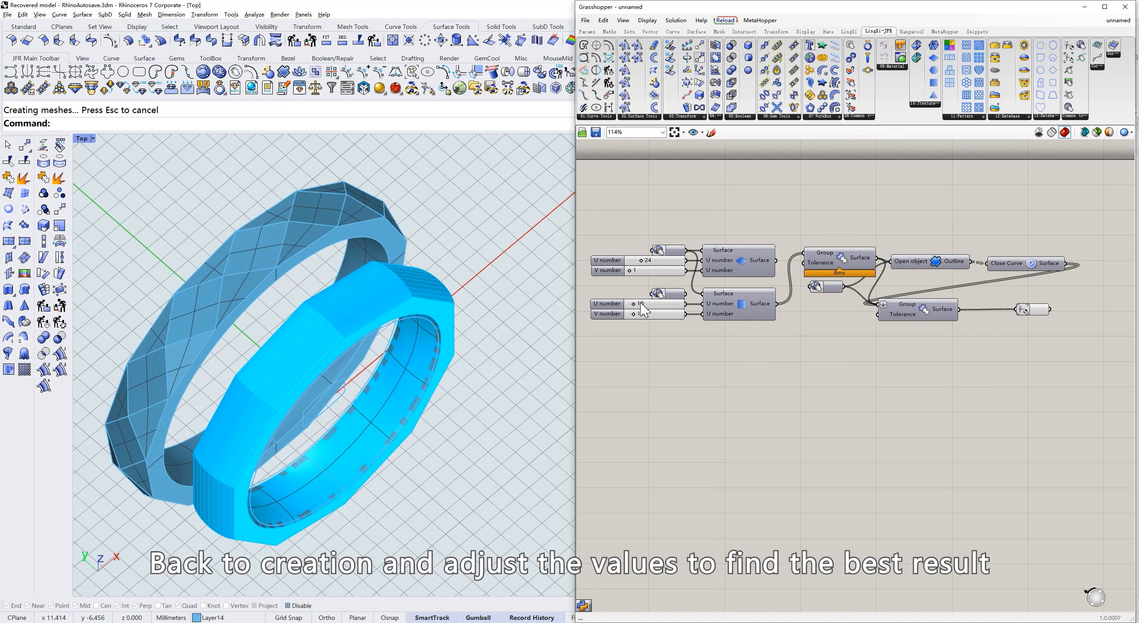
Set the Square texture's U number to 24 and V number to 3
left_click_drag(637, 310, 632, 315)
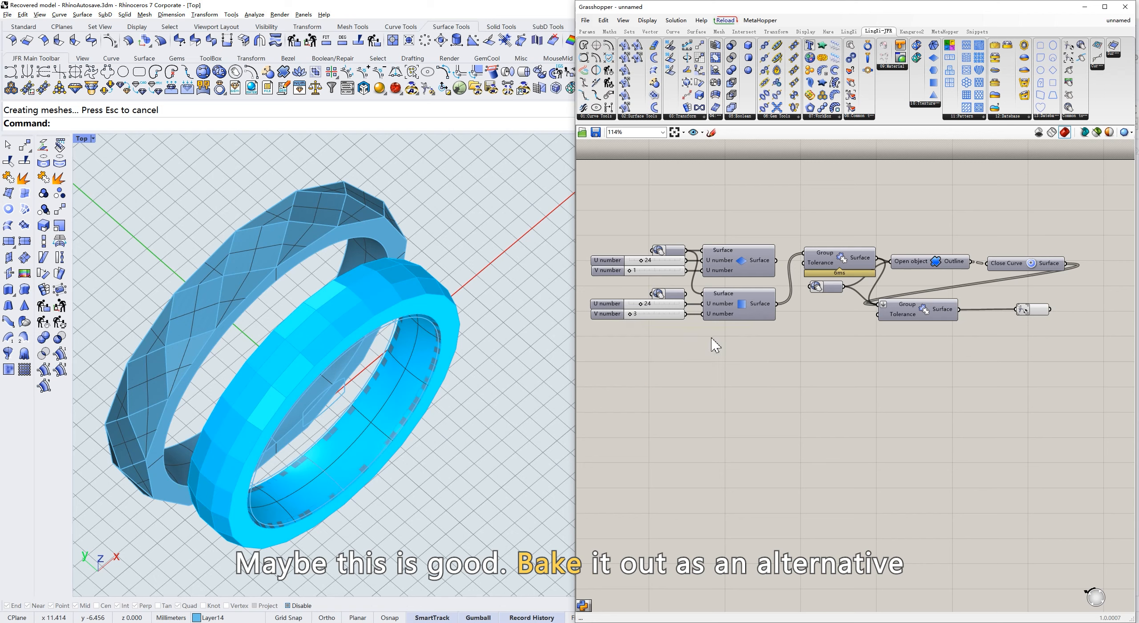
Move the two baked rings 5 mm along the Y axis, away from the preview ring
left_click(303, 341)
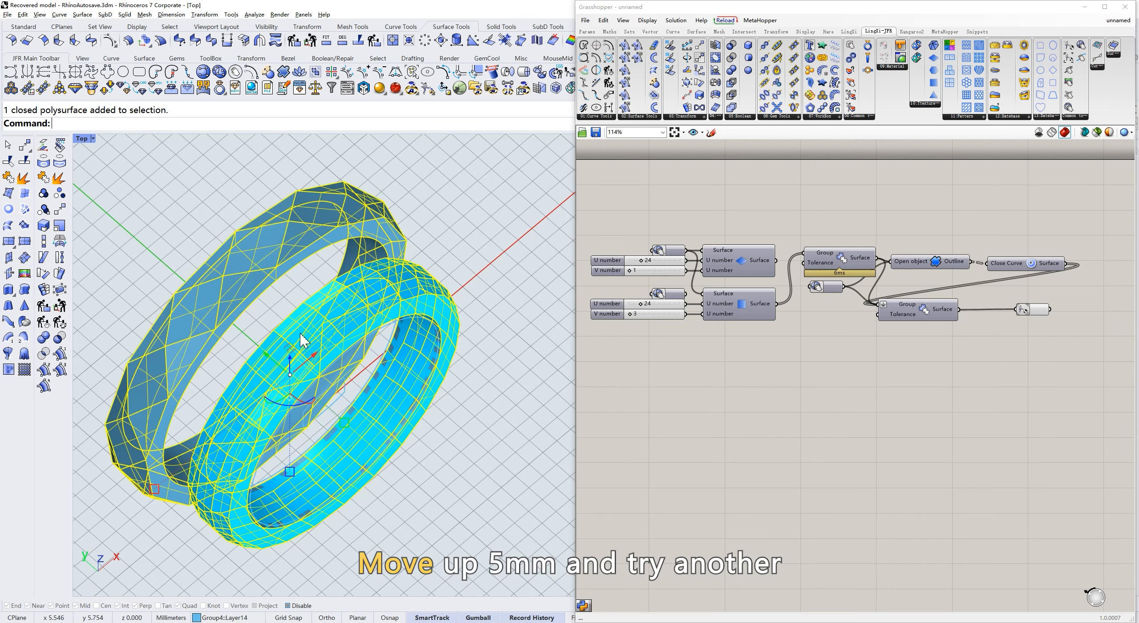
left_click(279, 364)
type("5")
key("Return")
left_click(490, 337)
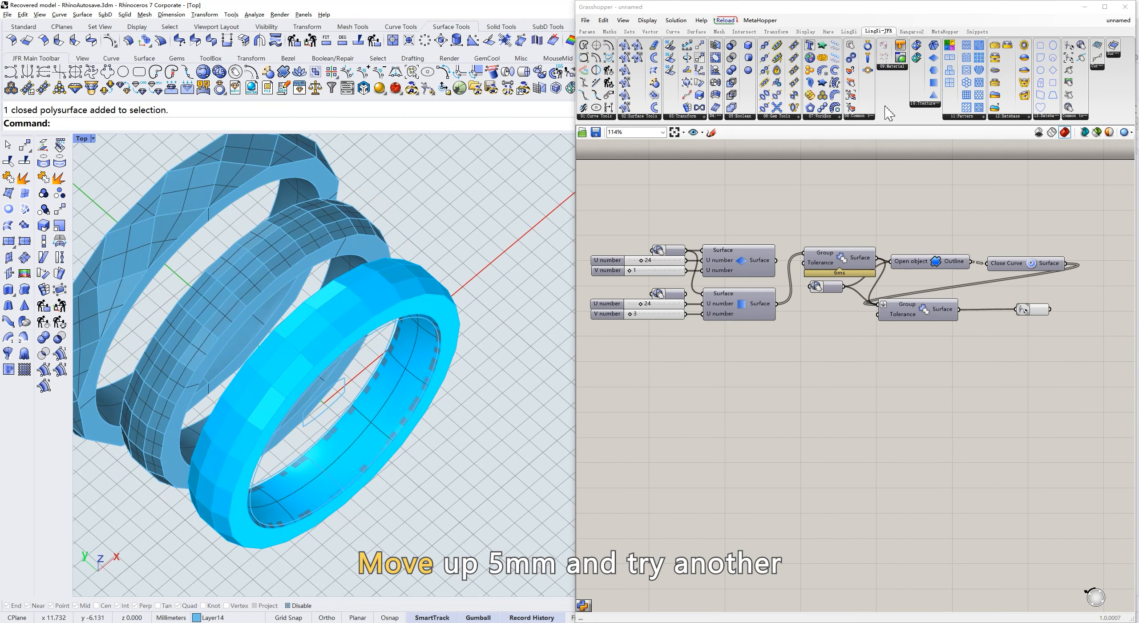
Add a Triangular texture component, supply it with the outer ring surface and make it the input of the first Join Surface
left_click(934, 96)
left_click(695, 346)
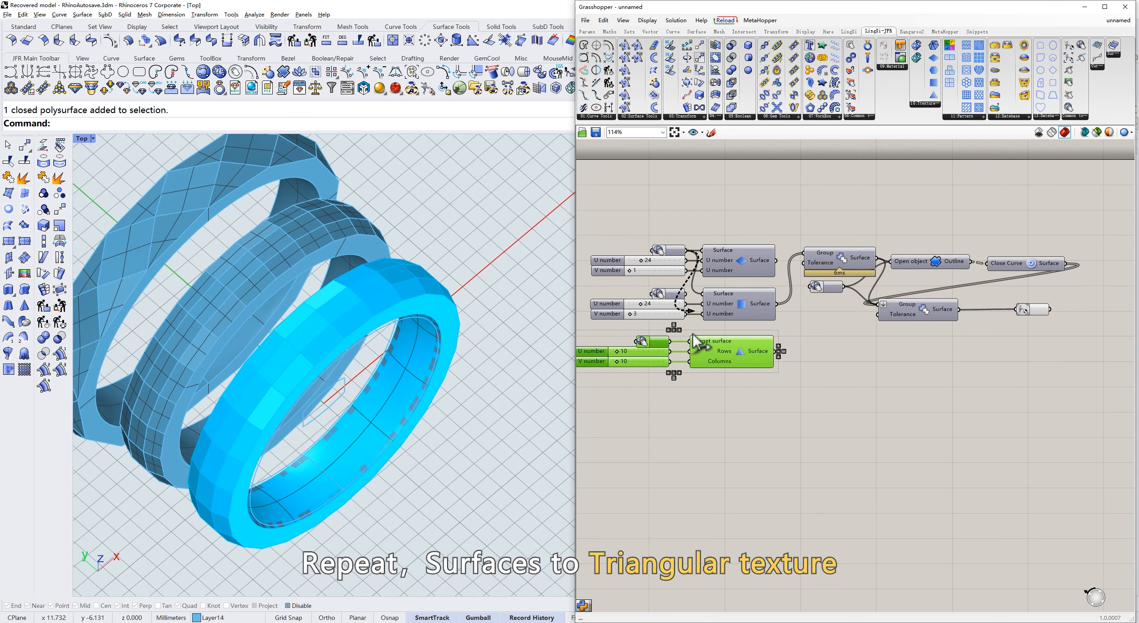
left_click_drag(693, 334, 690, 341)
left_click_drag(796, 279, 804, 253)
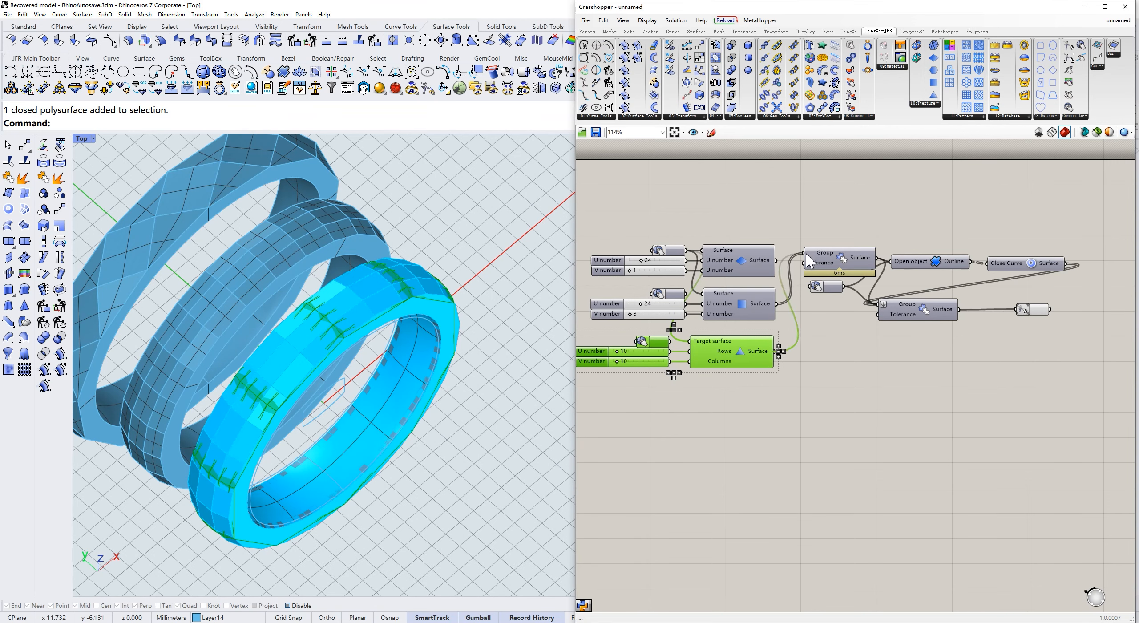
left_click(711, 387)
Set the Triangular texture's U number to 30 and V number to 3, and bake the resulting ring
mouse_move(618, 352)
left_mouse_down()
mouse_move(628, 352)
mouse_move(614, 361)
left_mouse_up()
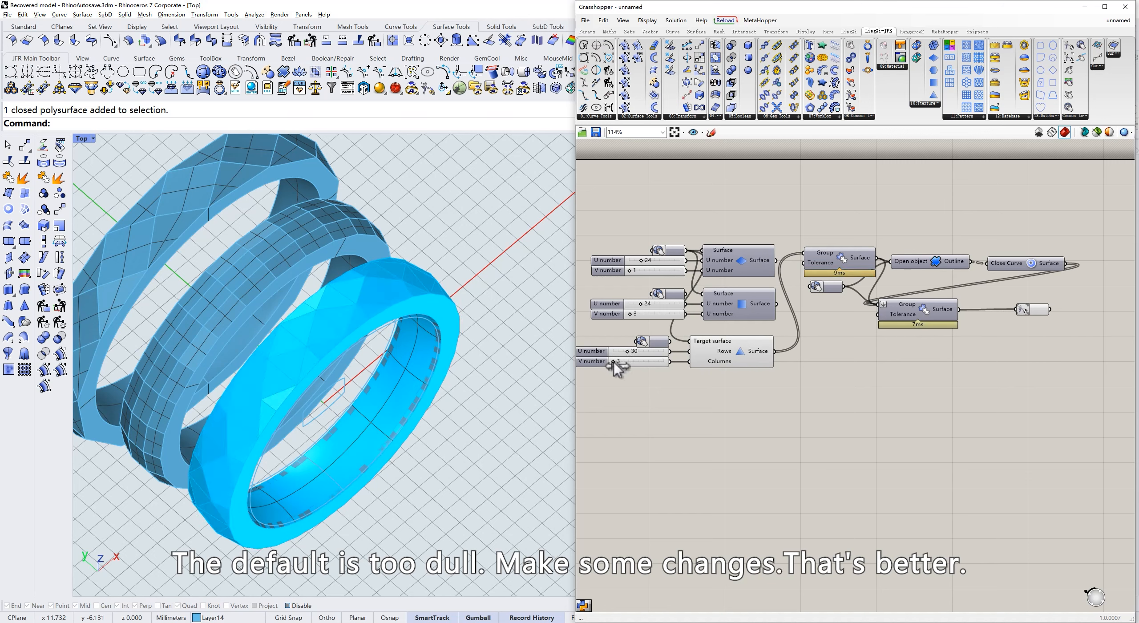
double_click(1023, 310)
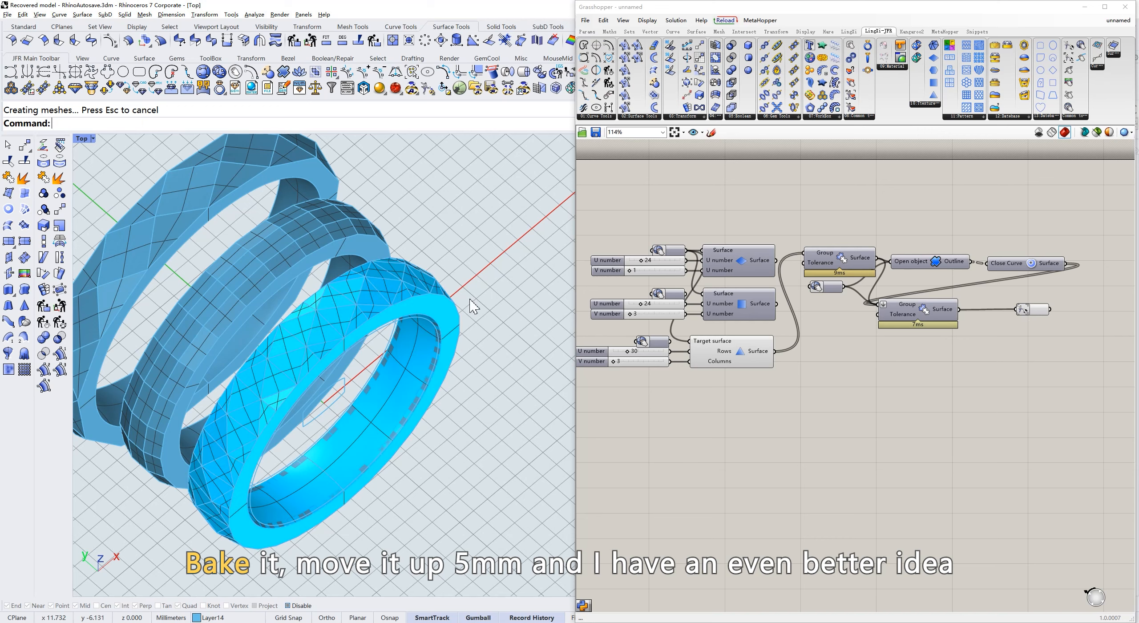
Move the three baked rings 5 mm along the Y axis to clear space around the triangular-textured preview
left_click(358, 307)
left_click(259, 269, "shift")
left_click(169, 221, "shift")
left_click(233, 328)
type("5")
key("Return")
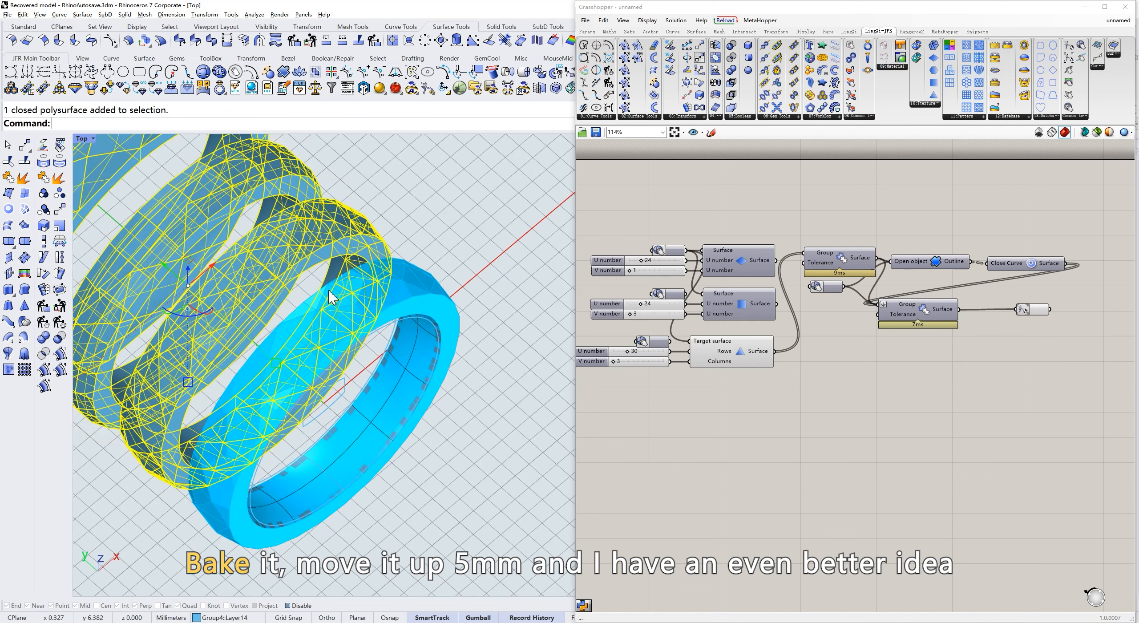
left_click(437, 248)
Add a Conical texture component below the Triangular texture and set its output type to surface
scroll(395, 258, "down", 1)
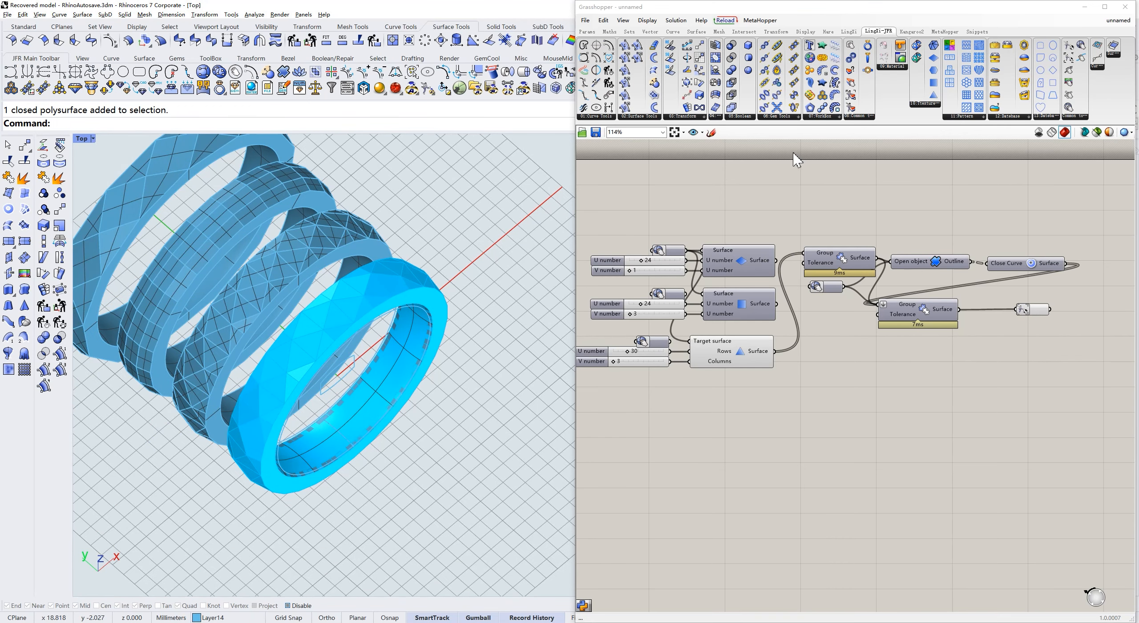
left_click_drag(839, 391, 828, 394)
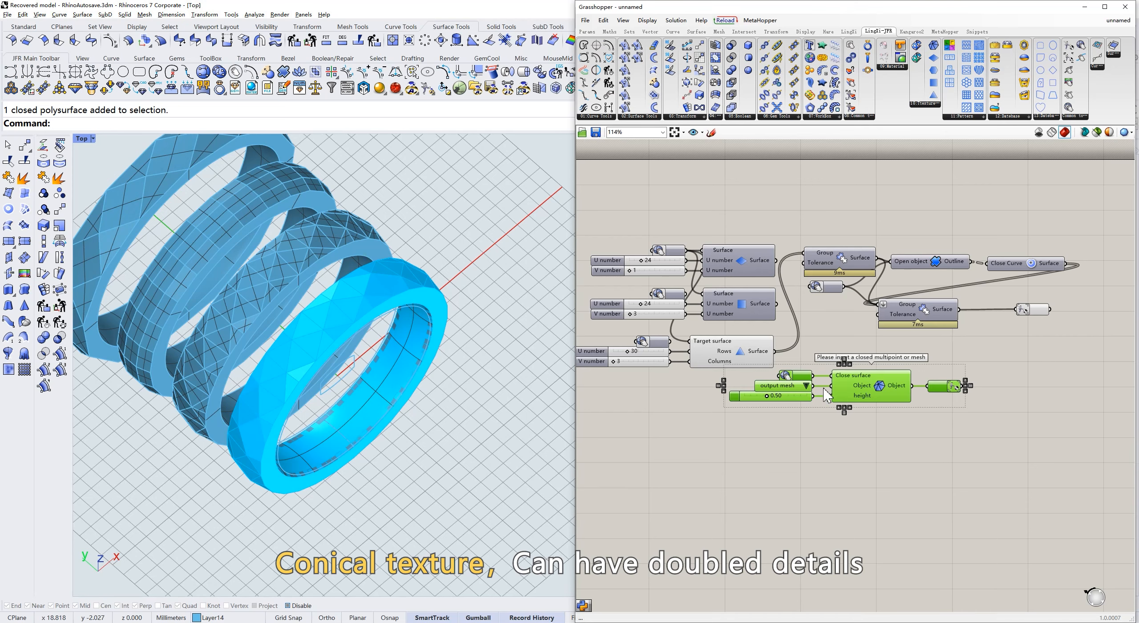
left_click(807, 386)
left_click(812, 402)
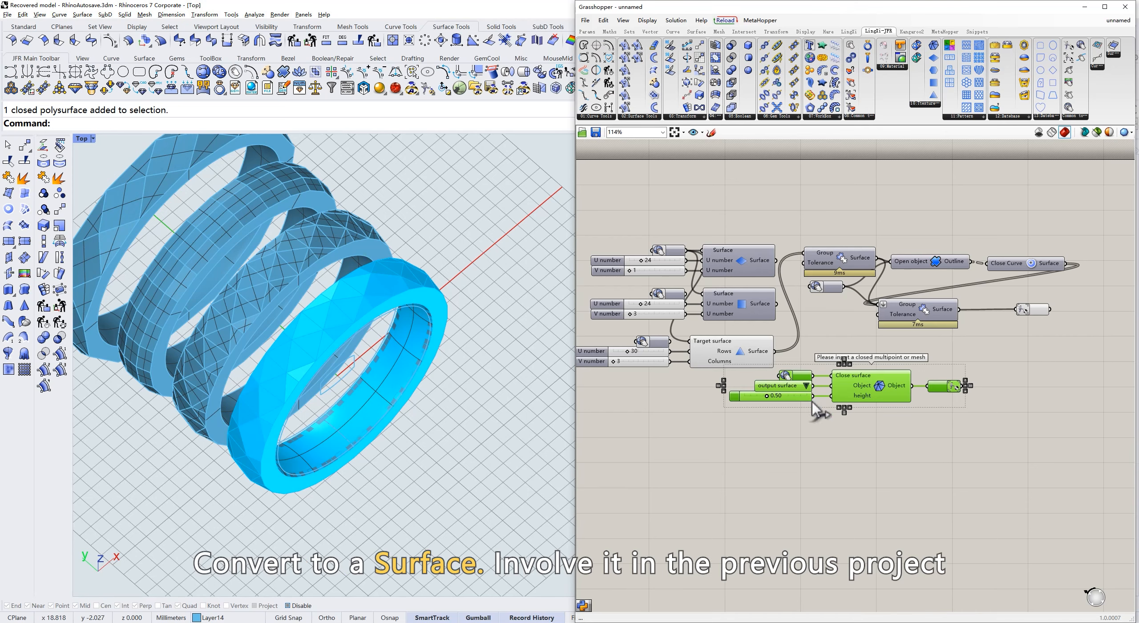
left_click(799, 422)
Route the Triangular texture through the Conical texture into the first Join Surface and bake the ring
left_click_drag(845, 377, 846, 378)
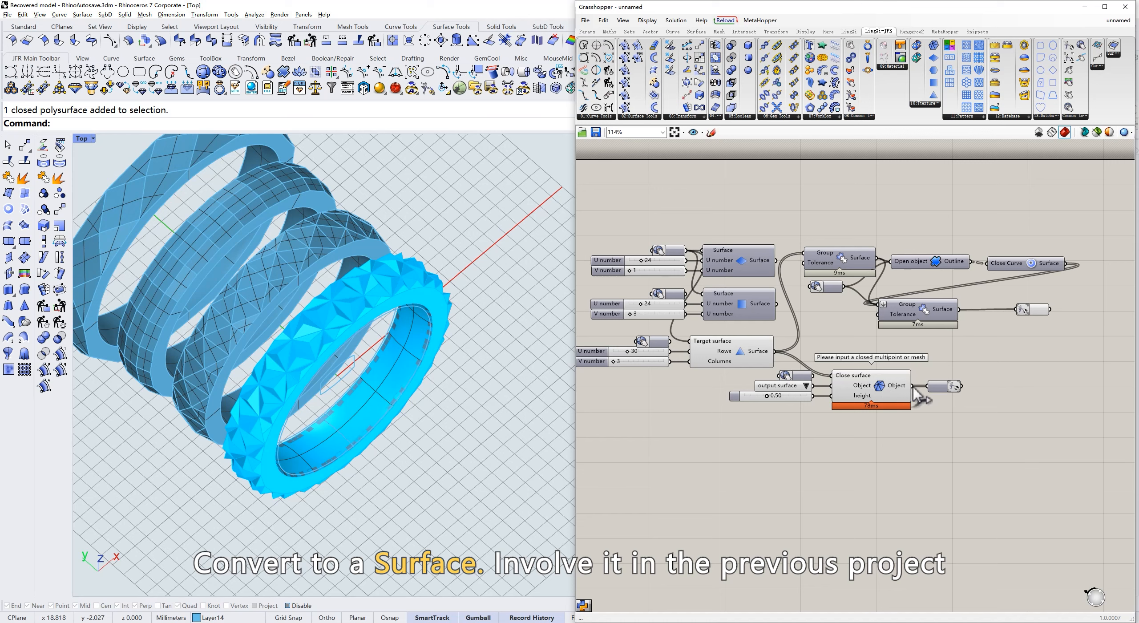
left_click_drag(800, 254, 803, 253)
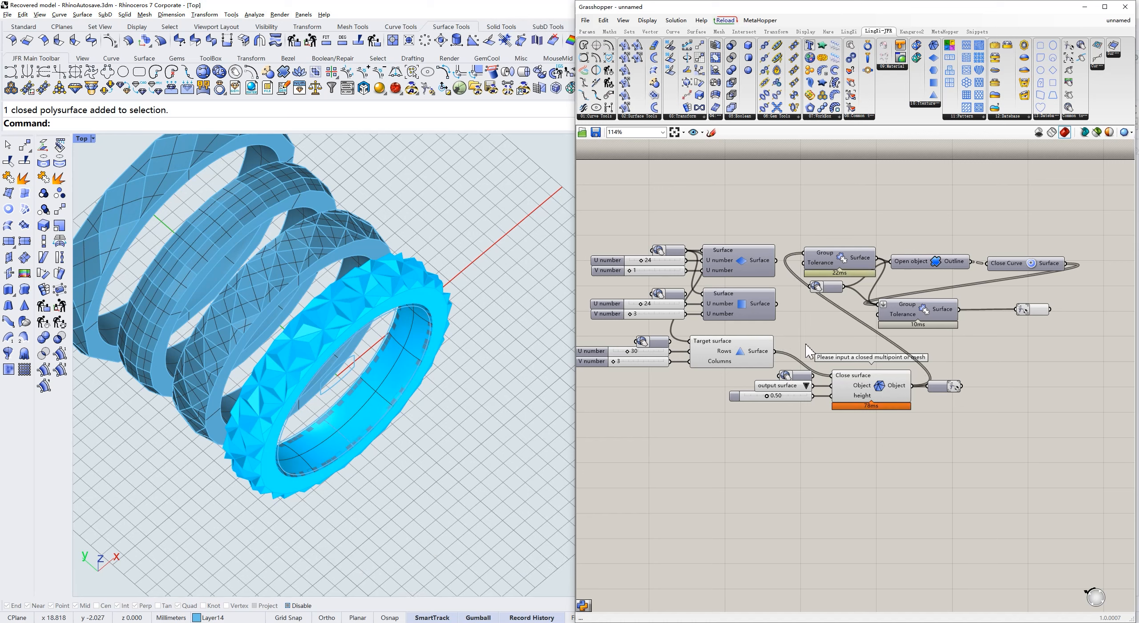
left_click(1025, 310)
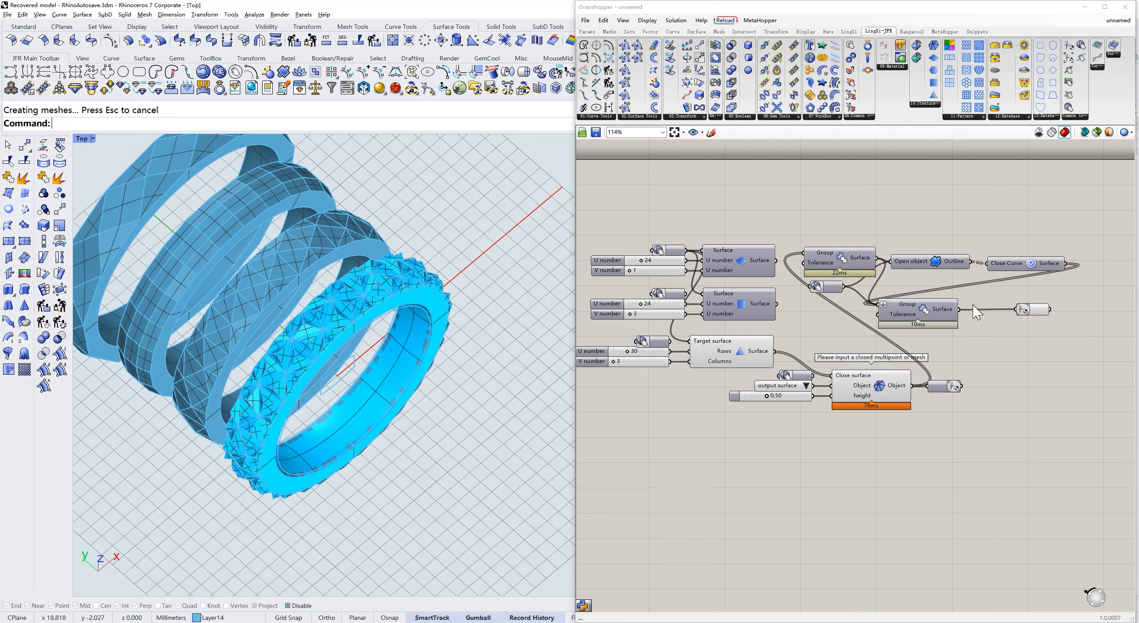
Move the four baked rings, including the spiked triangular one, 5 mm along the Y axis
left_click(316, 299)
left_click(277, 274, "shift")
left_click(223, 231, "shift")
left_click(156, 201, "shift")
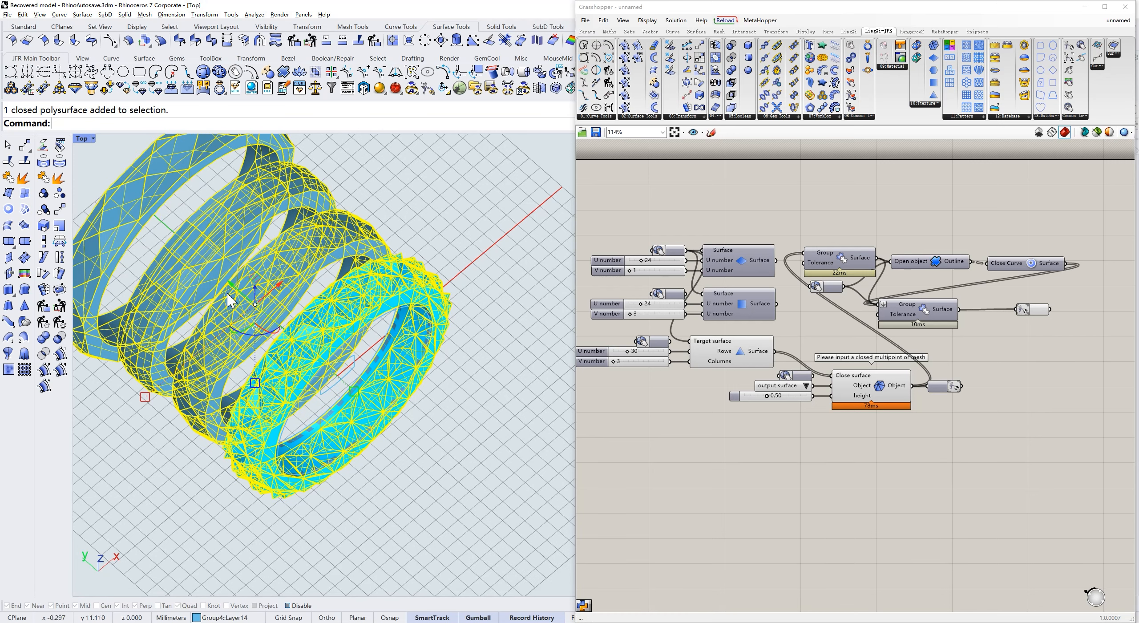
left_click(232, 289)
type("5")
key("Return")
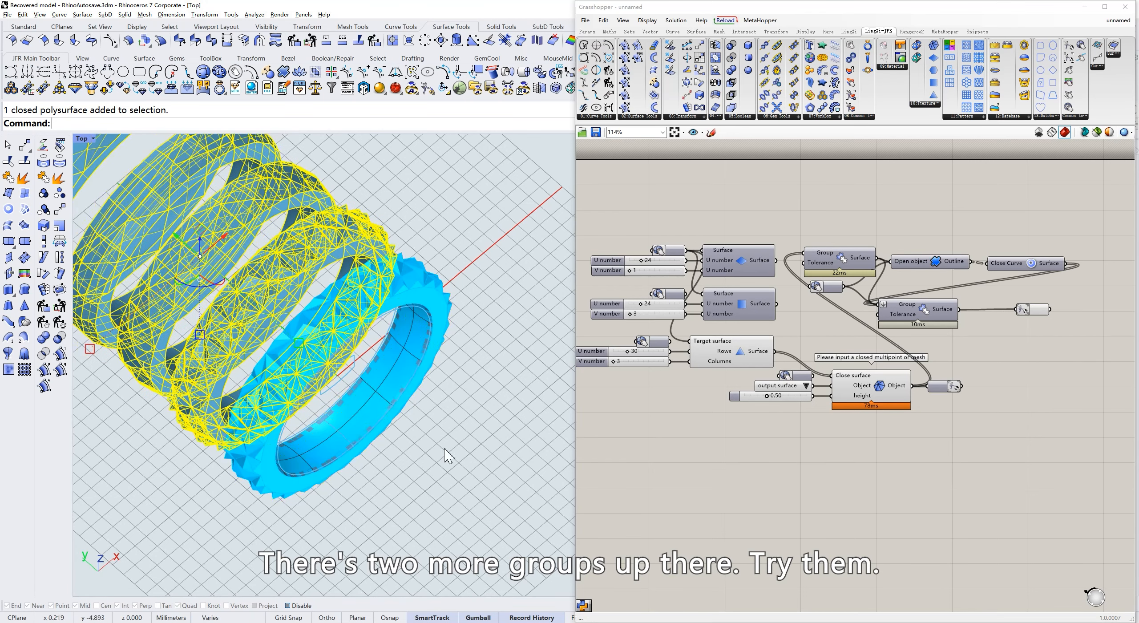
key("Escape")
Replace the Conical texture's input with the Square texture's surface and bake the ring
right_click_drag(458, 432, 511, 457)
left_click_drag(777, 304, 832, 376)
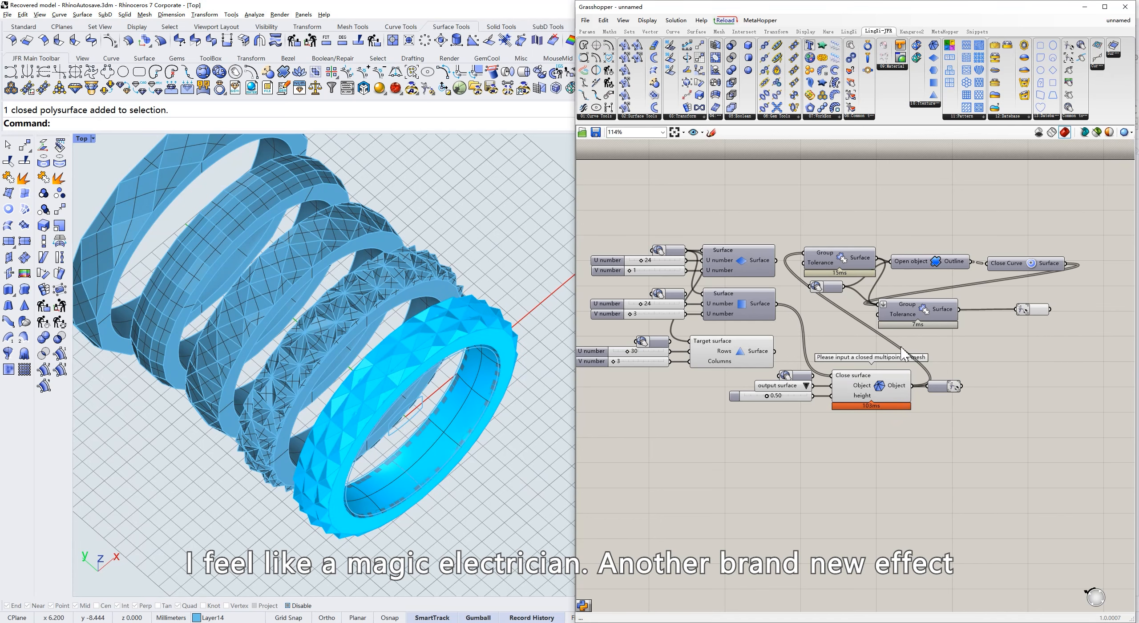
left_click(1022, 308)
Move all five baked rings 5 mm along the Y axis
left_click(377, 332, "shift")
left_click(317, 307, "shift")
left_click(276, 285, "shift")
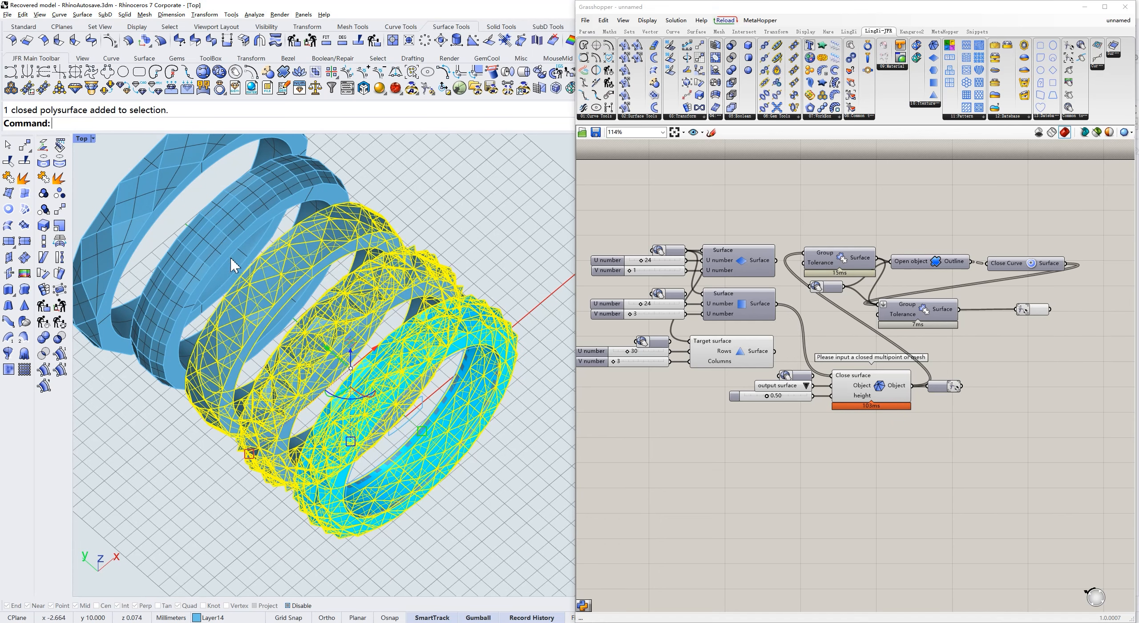
left_click(227, 259, "shift")
left_click(161, 216, "shift")
left_click(272, 302)
type("5")
key("Return")
left_click(471, 279)
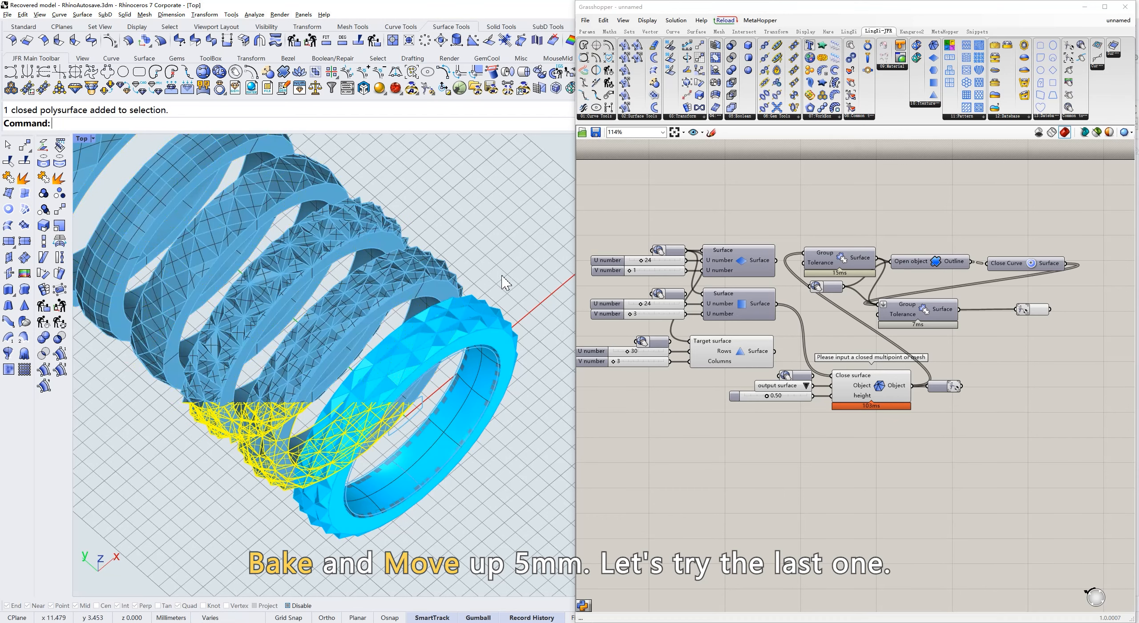
Make the Diamond texture's surface the Conical texture's input and turn off the Triangular texture's preview
left_click_drag(776, 260, 841, 382)
left_click(745, 351)
middle_click(745, 351)
left_click(768, 327)
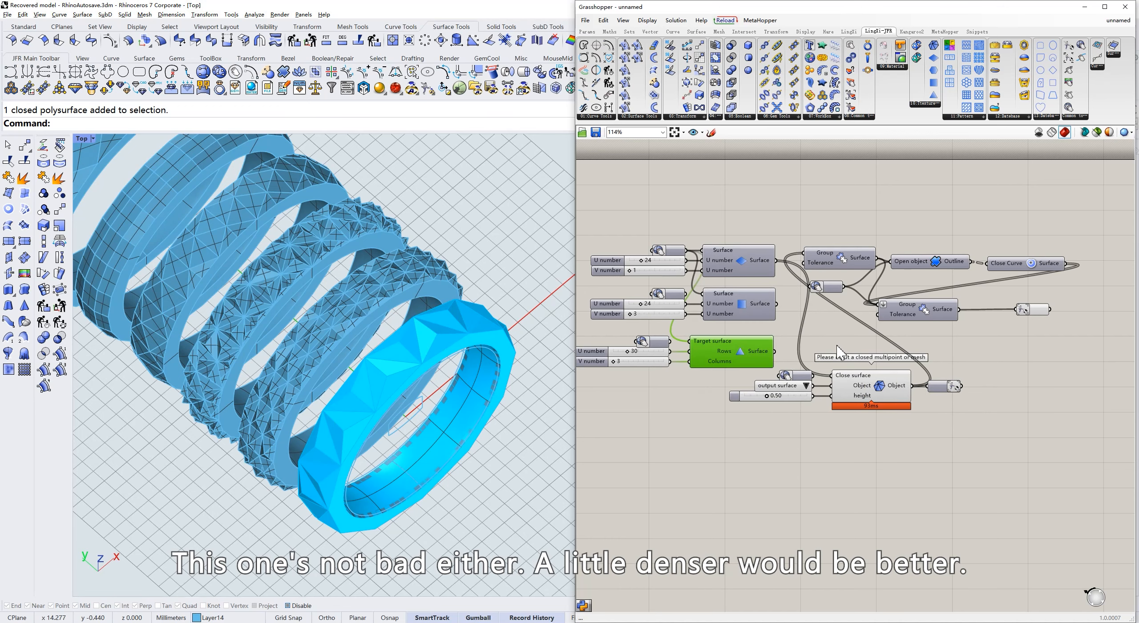
Set the Diamond texture's U number to 28 and close Grasshopper once the ring is baked
right_click_drag(571, 409, 513, 377)
left_click_drag(644, 264, 646, 265)
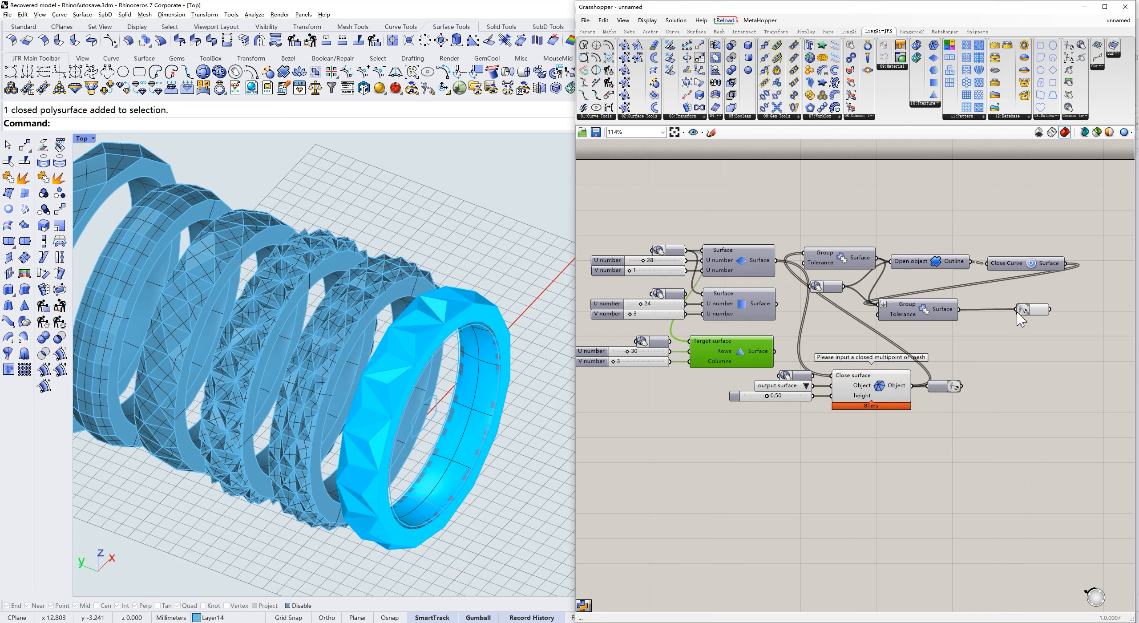
left_click(1125, 7)
Show the rings in rendered display and hide all leftover curves and surfaces
key("ctrl+alt+r")
type("t")
key("Return")
right_click_drag(655, 310, 655, 247, "ctrl+shift")
left_click(1005, 369)
left_click(1039, 369)
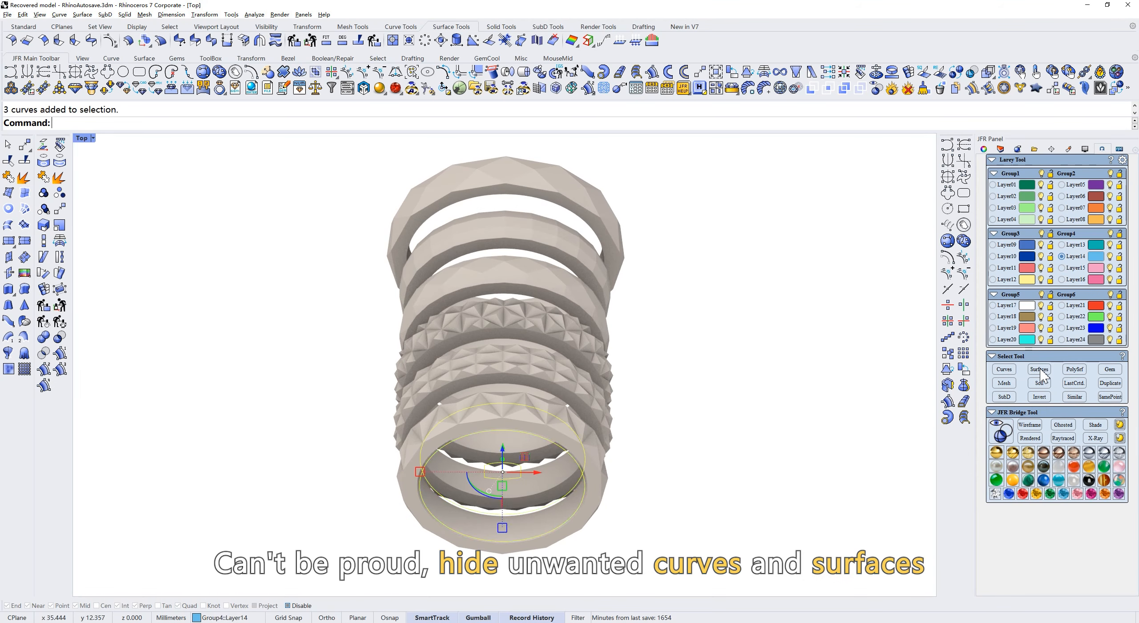
key("ctrl+h")
Fillet the inner bore edges of all six rings with a radius of 0.4, picking them from the Front view
right_click_drag(651, 353, 651, 323, "ctrl+shift")
type("f")
key("Return")
left_click(515, 33)
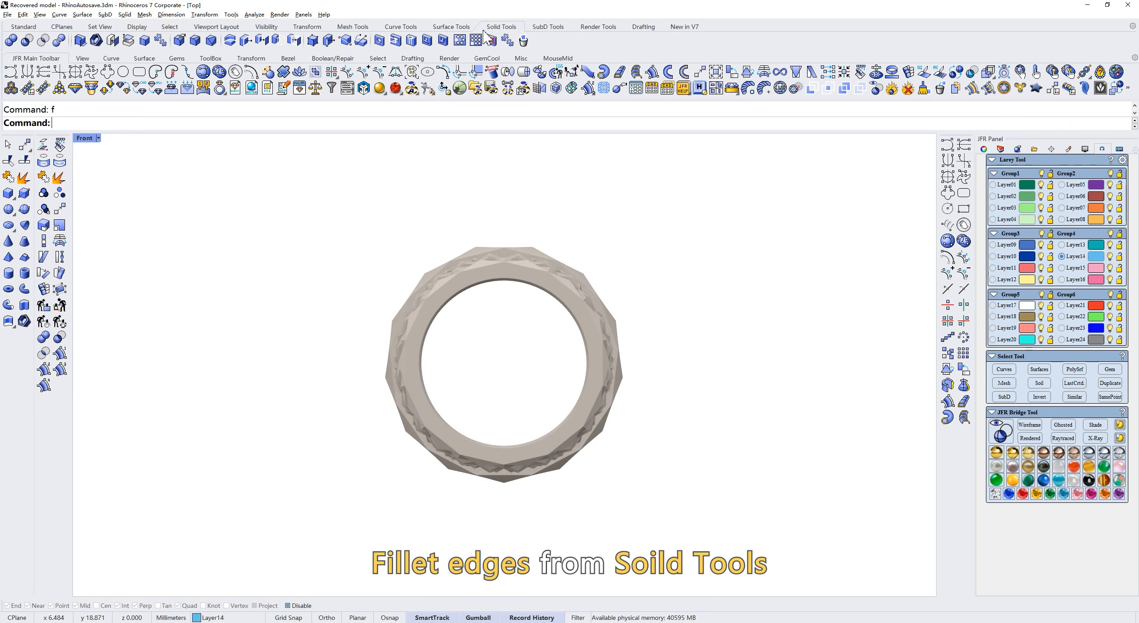
left_click(211, 41)
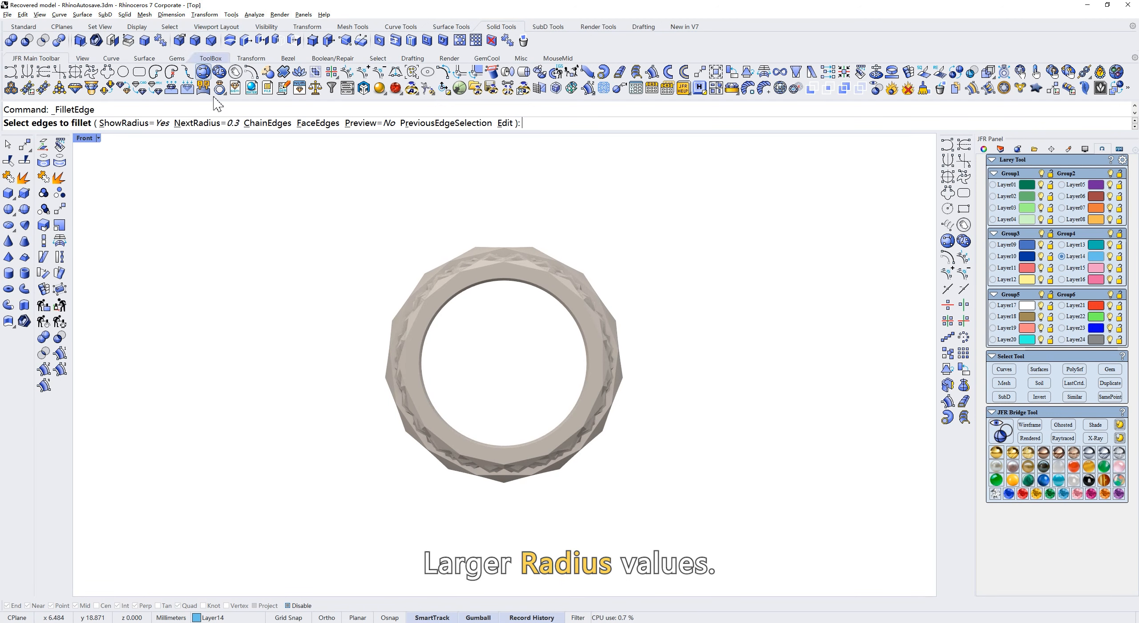
left_click(206, 123)
type("0.4")
key("Return")
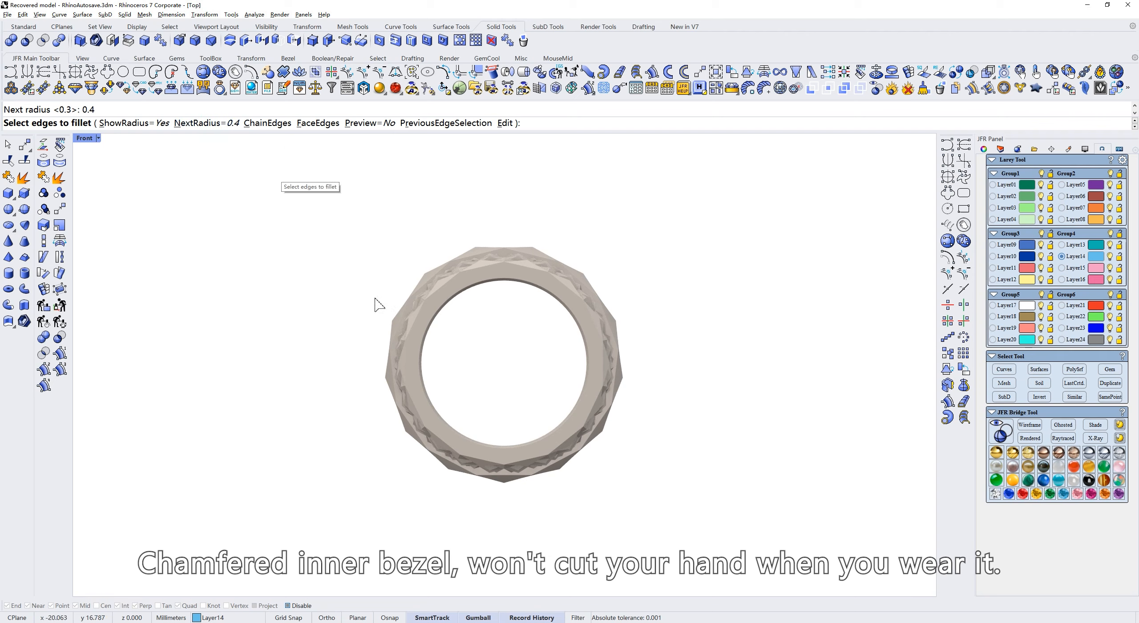
scroll(498, 448, "up", 5)
left_click_drag(566, 409, 524, 463)
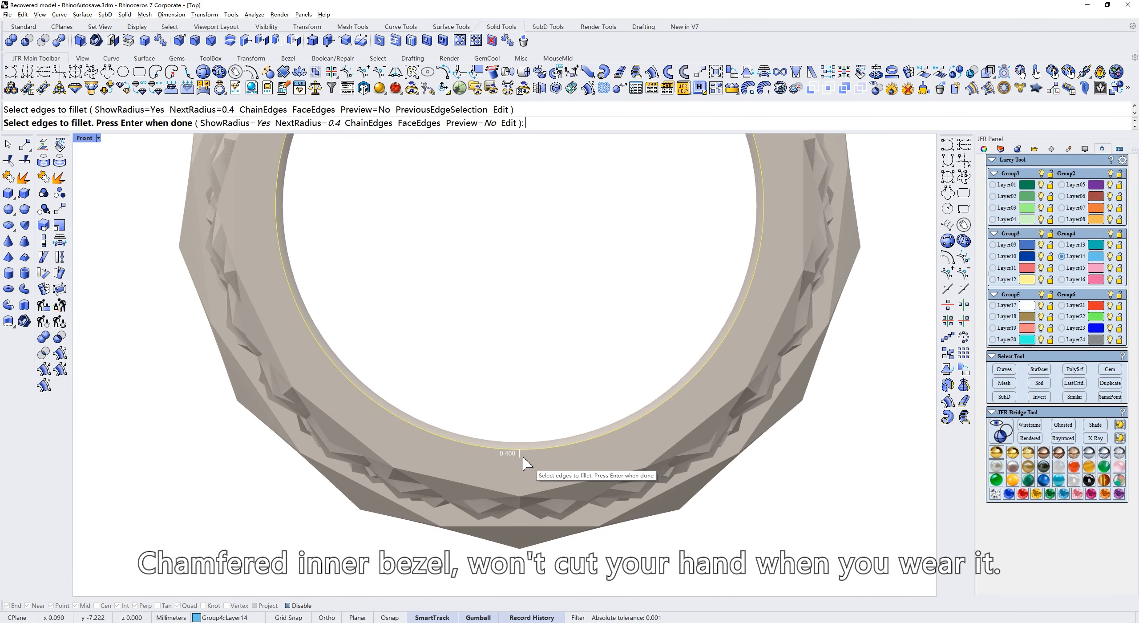
right_click_drag(516, 460, 466, 509)
key("Return")
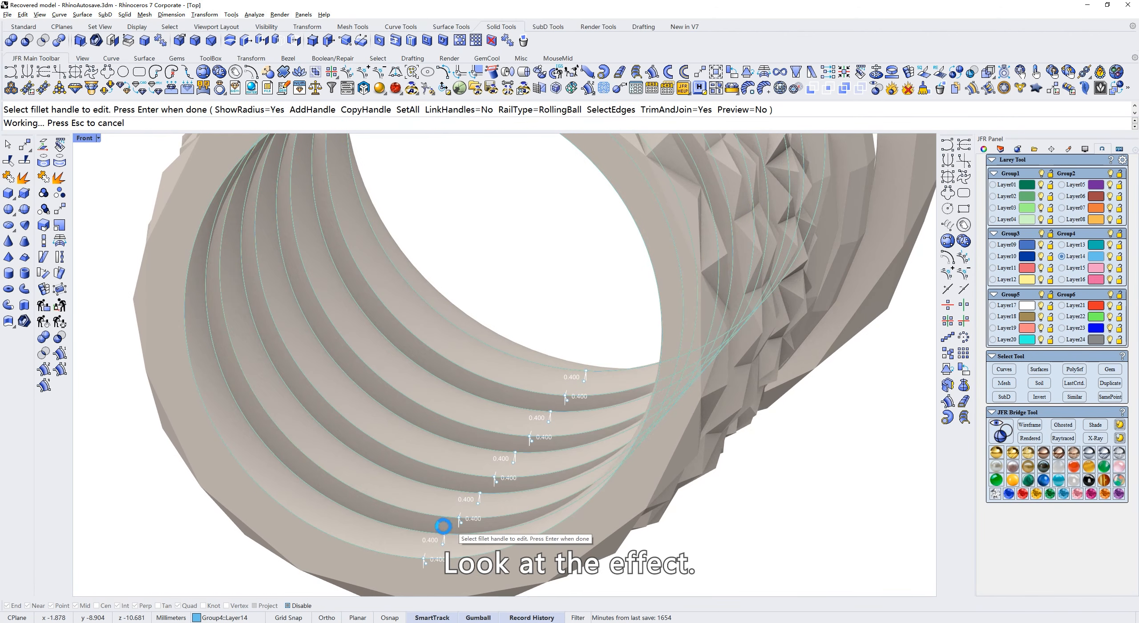
Duplicate the edges of all six rings and move the duplicated curves to the right of the rings in the Top view
type("t")
key("Return")
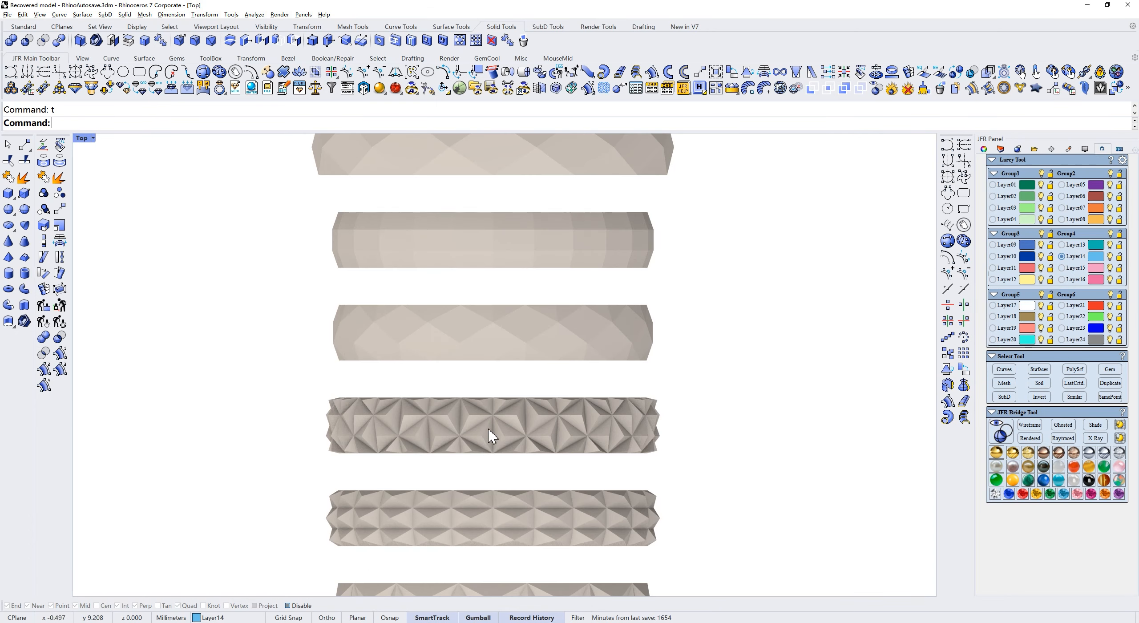
scroll(491, 435, "down", 3)
left_click(399, 27)
left_click(598, 41)
left_click_drag(378, 189, 659, 511)
key("Return")
mouse_move(579, 350)
left_mouse_down()
mouse_move(649, 381)
mouse_move(764, 377)
left_mouse_up()
left_click(621, 392)
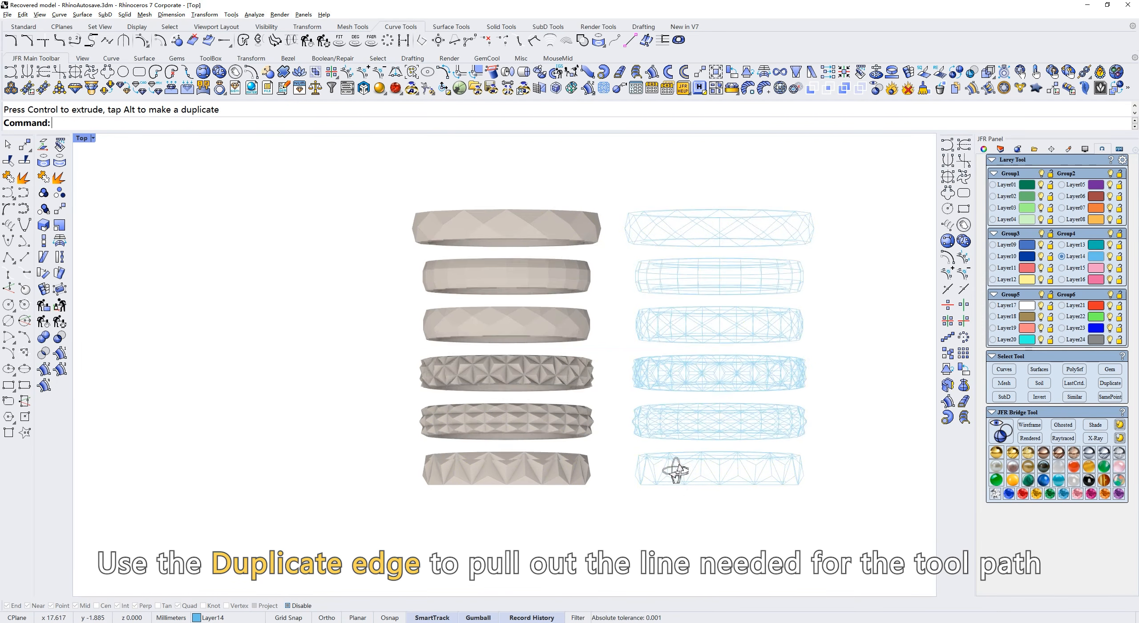
In shaded Top view, assign the three lowest rings to Layer01, Layer02 and Layer03, from the bottom ring upward
right_click_drag(673, 473, 618, 433, "ctrl+shift")
key("ctrl+alt+s")
scroll(618, 432, "up", 2)
type("t")
key("Return")
left_click(546, 480)
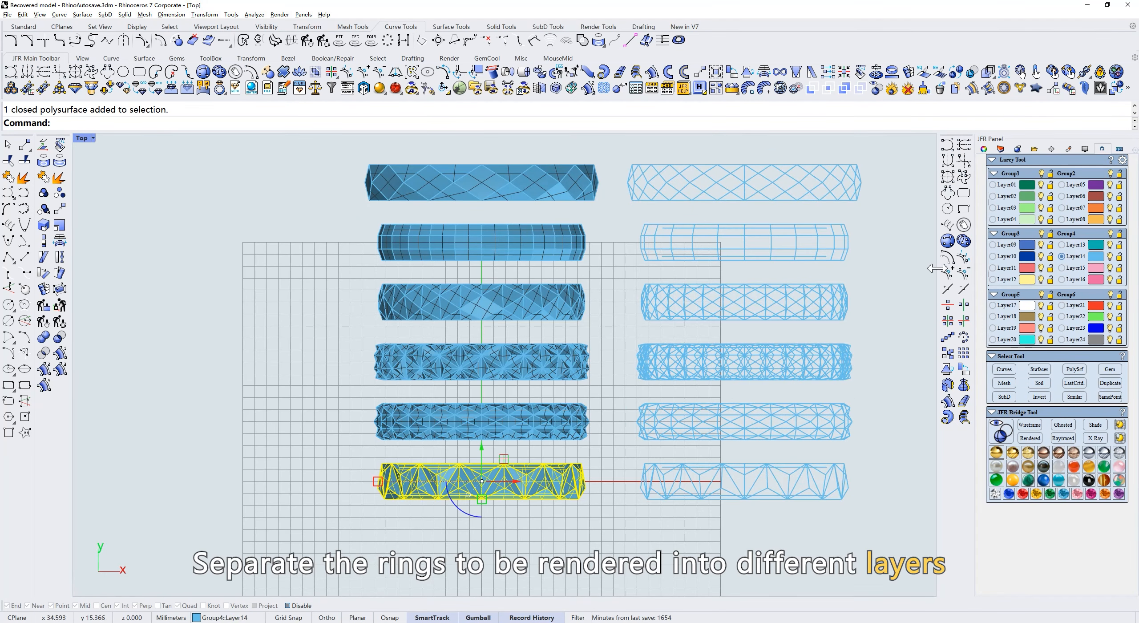
left_click(1026, 191)
left_click(1027, 196)
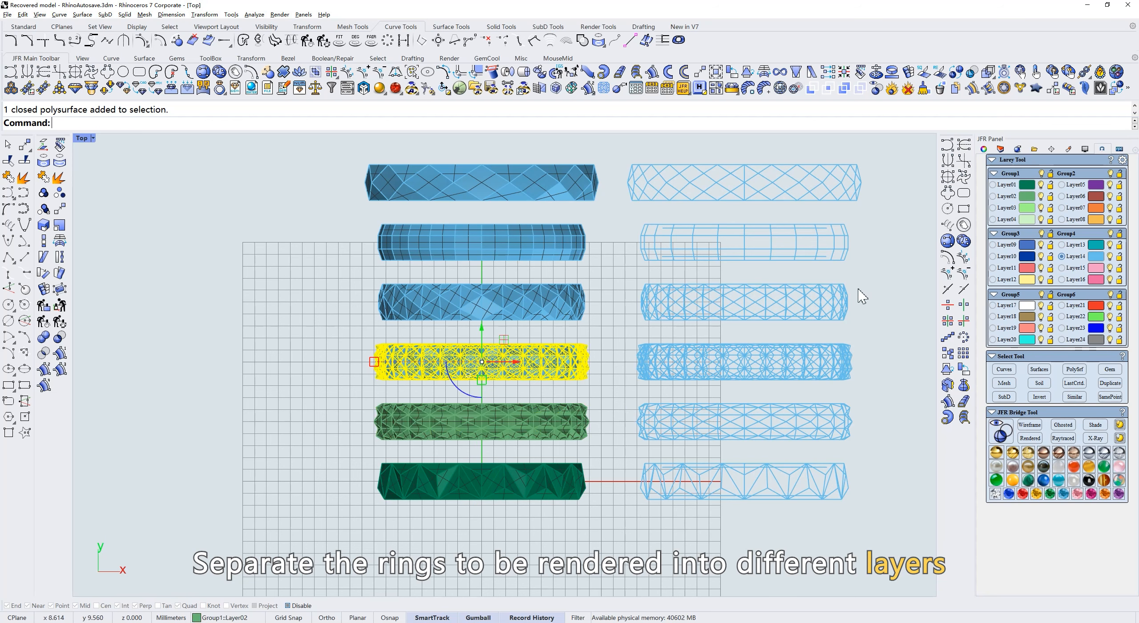
left_click(1027, 208)
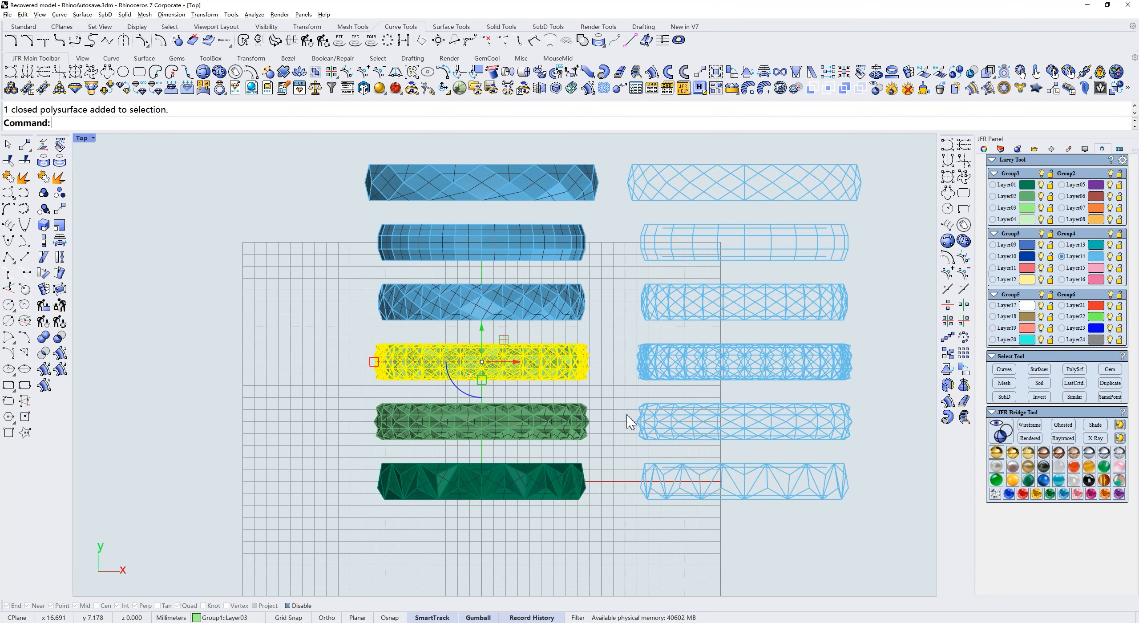
Convert the three rings on Layer01, Layer02 and Layer03 to meshes and hide the original rings
left_click(568, 365)
left_click(538, 415, "shift")
left_click(516, 481, "shift")
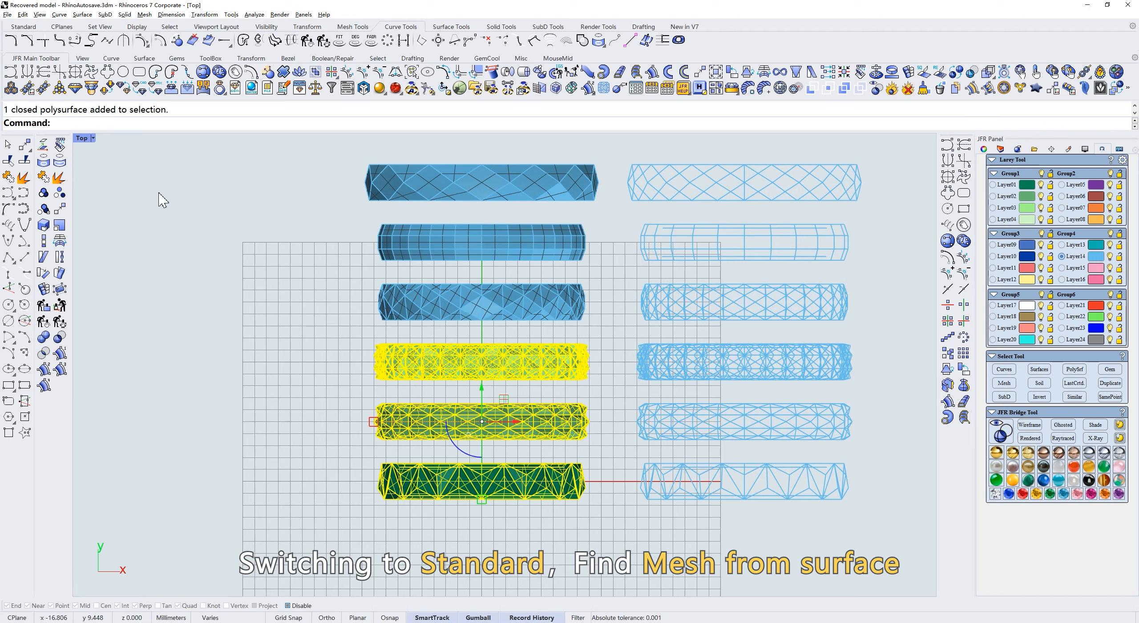
left_click(23, 27)
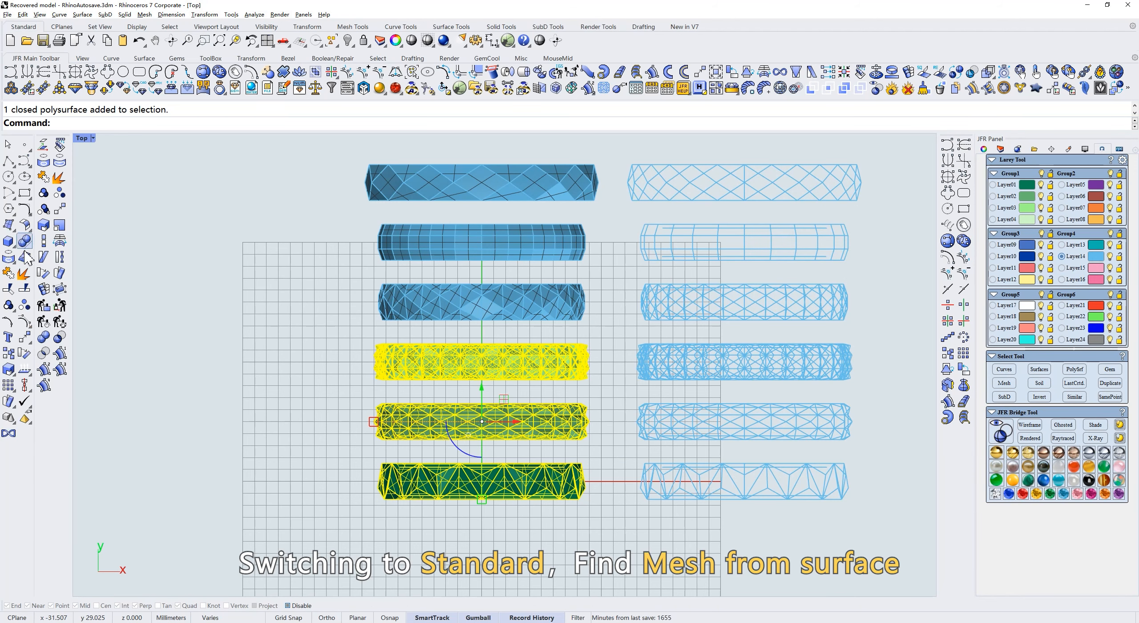
left_click(25, 257)
left_click(538, 340)
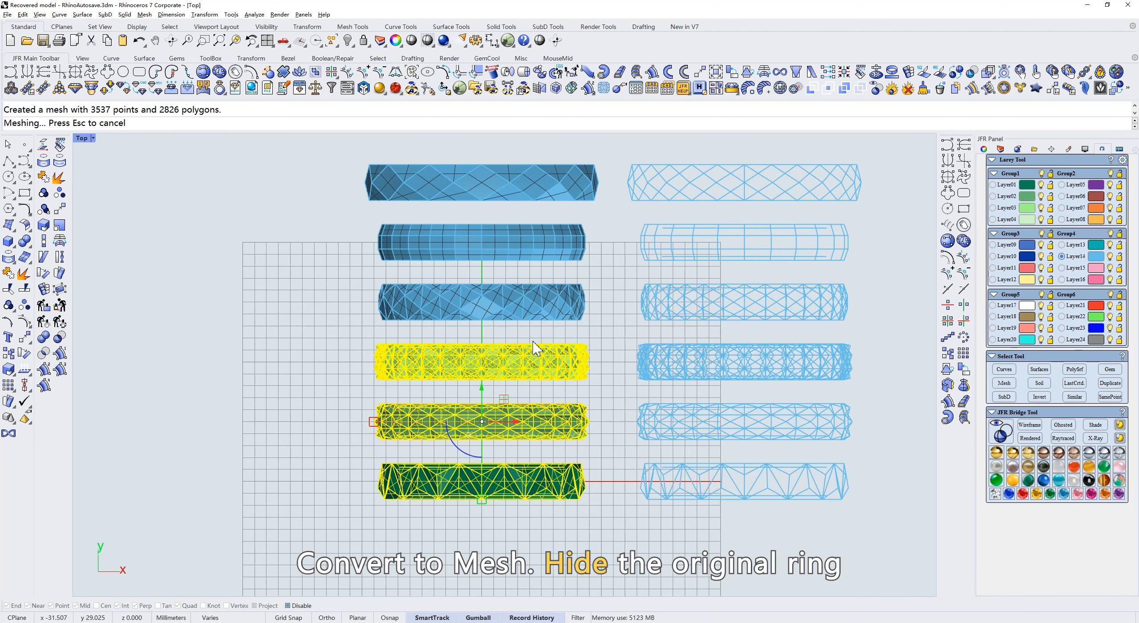
key("Escape")
Select the three layered ring meshes, send them to KeyShot through the JFR bridge, and import them with the default options
left_click(539, 361)
left_click(526, 426, "shift")
left_click(512, 478, "shift")
right_click_drag(434, 192, 443, 155, "ctrl+shift")
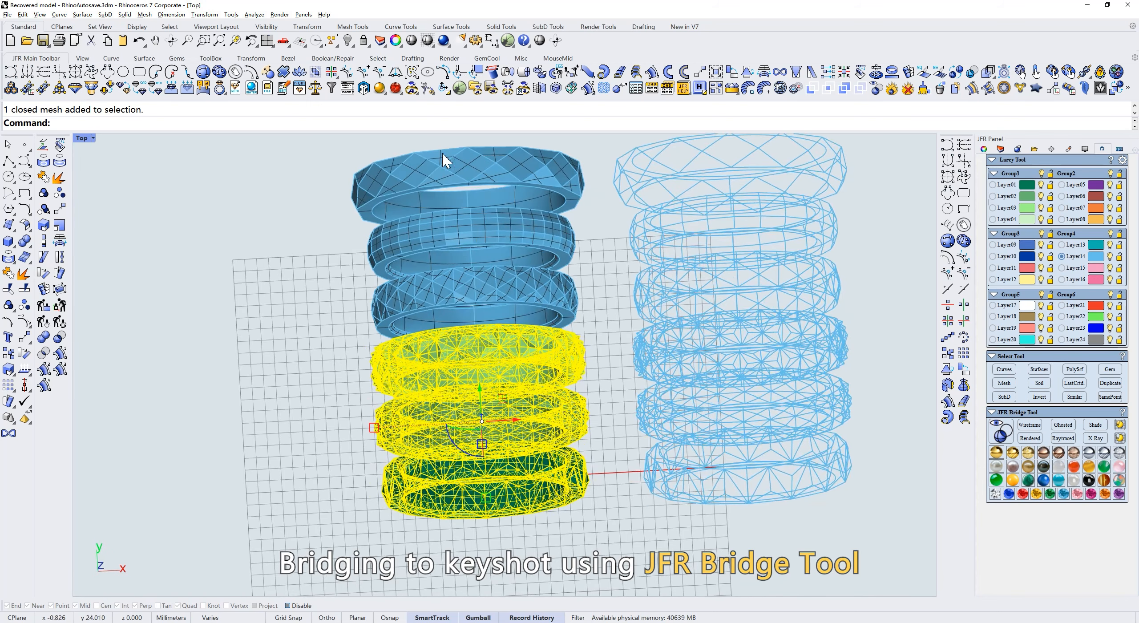
left_click(428, 88)
left_click(516, 243)
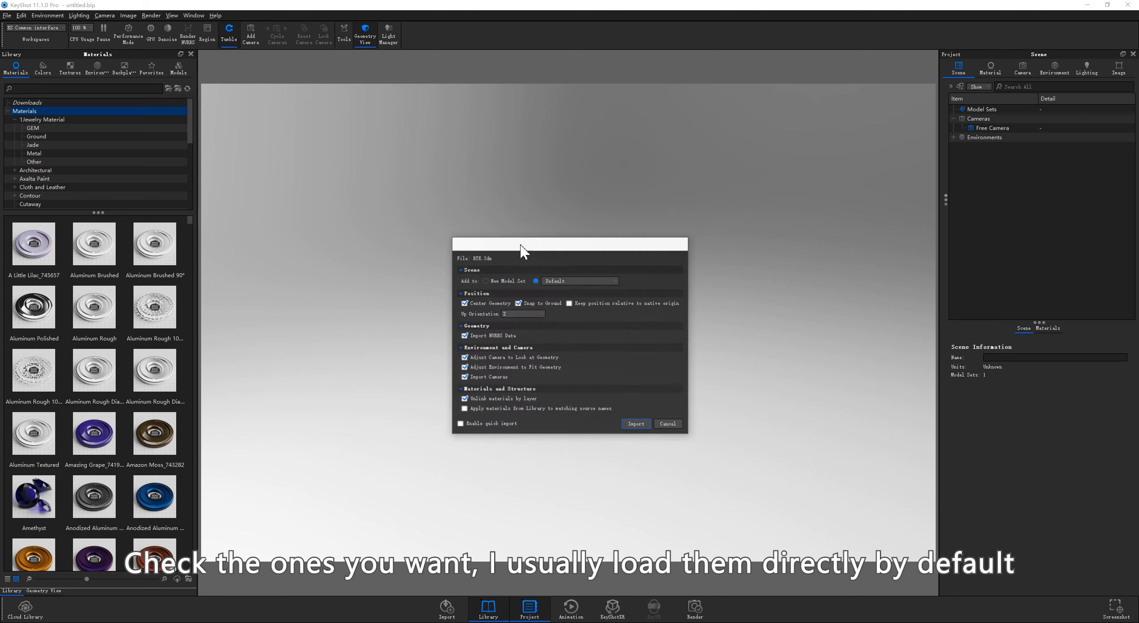
left_click(637, 424)
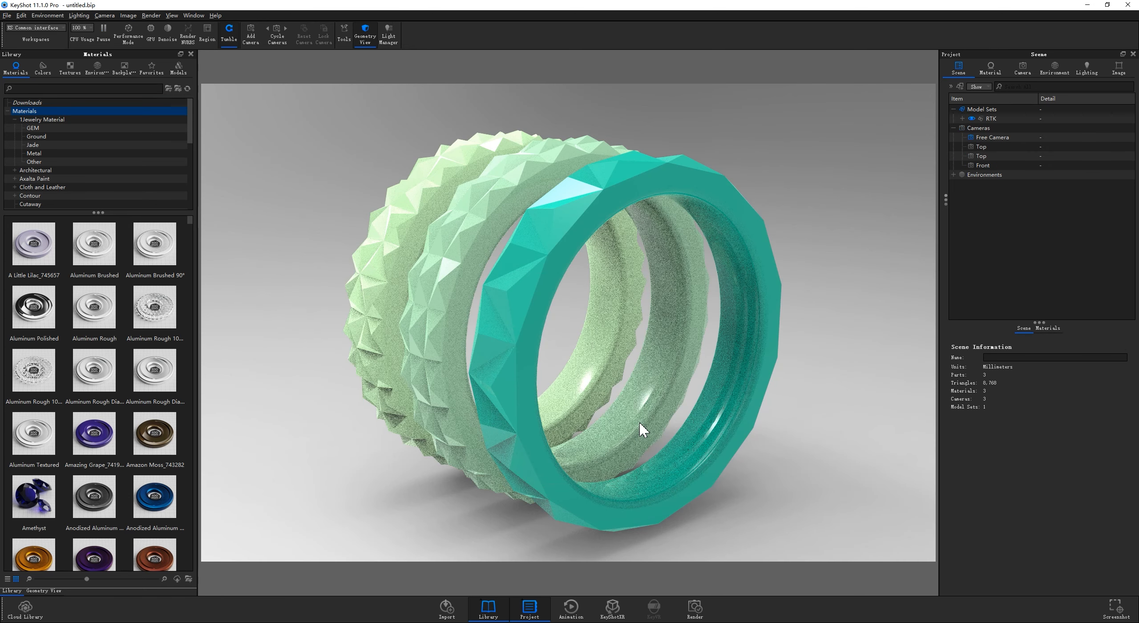
Add a plane under the rings and set its scale to 300
left_click(21, 15)
mouse_move(146, 73)
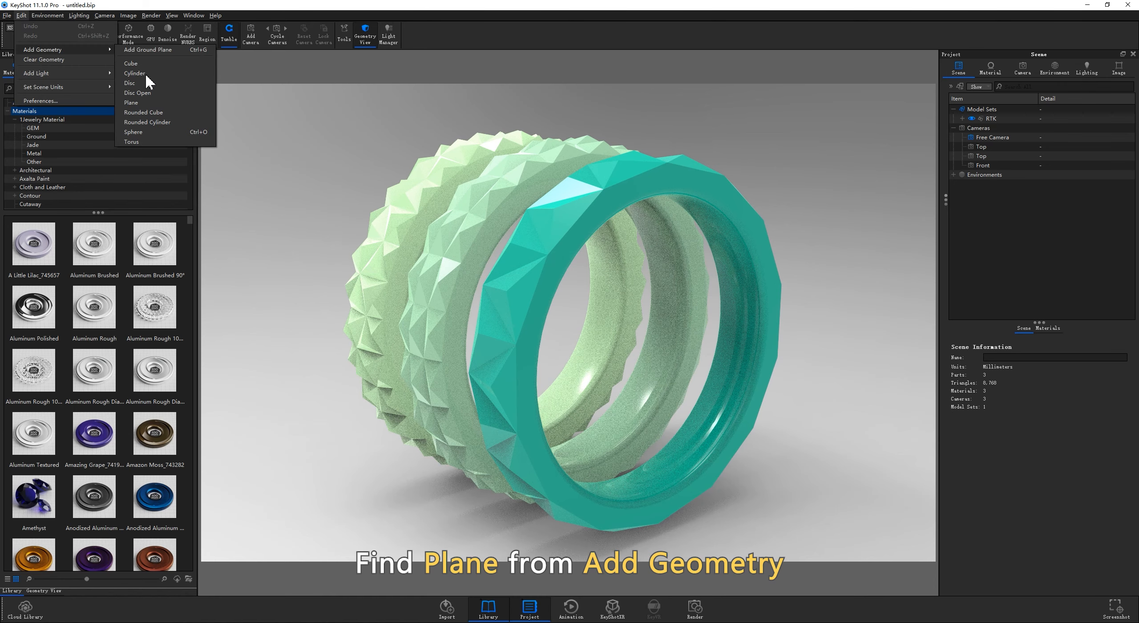
left_click(148, 103)
type("300")
key("Return")
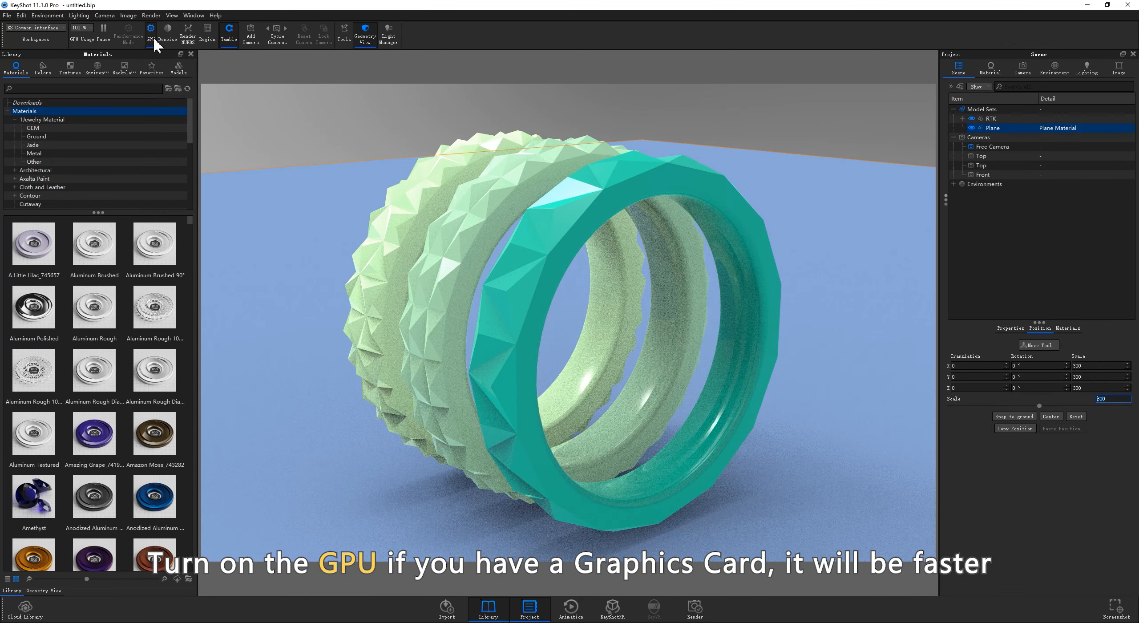
Filter the metal materials by MATTE and apply Gold-Matte to the rear ring, K Red-Matte to the middle ring and Platinum-Matte to the front ring
left_click(66, 153)
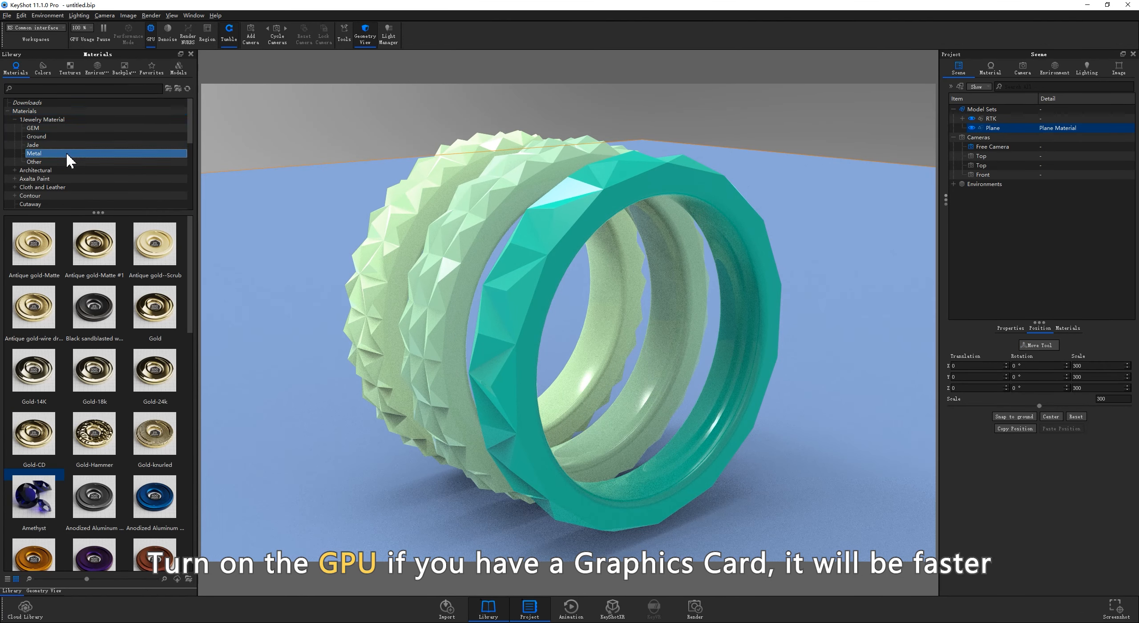
left_click(71, 91)
type("MATTE")
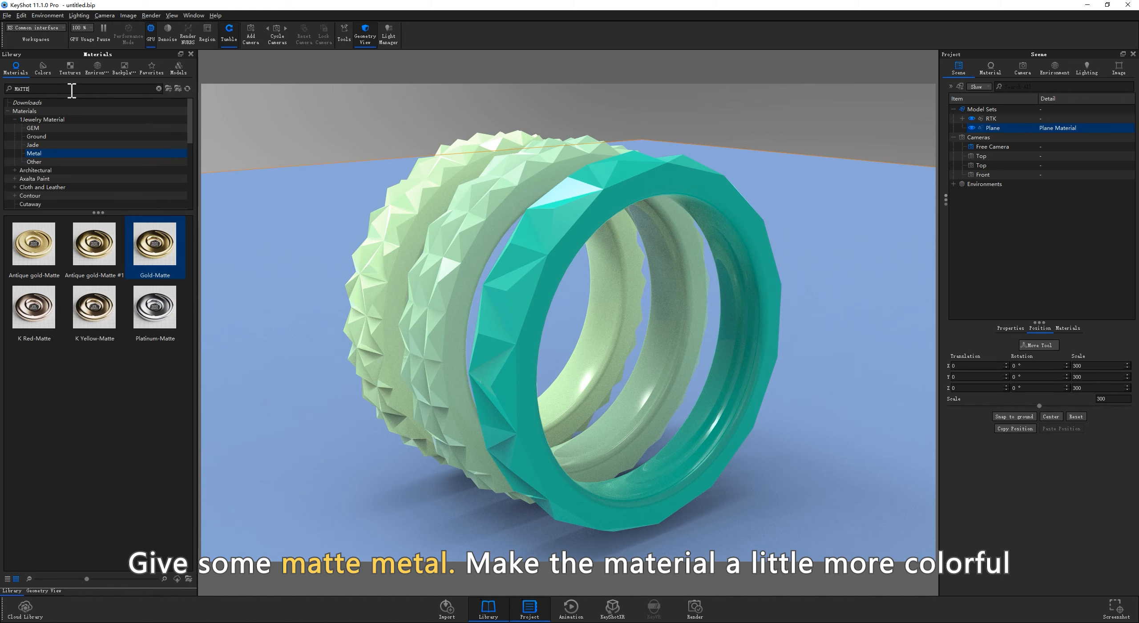
left_click_drag(154, 244, 387, 267)
left_click_drag(34, 307, 401, 296)
left_click_drag(154, 307, 527, 327)
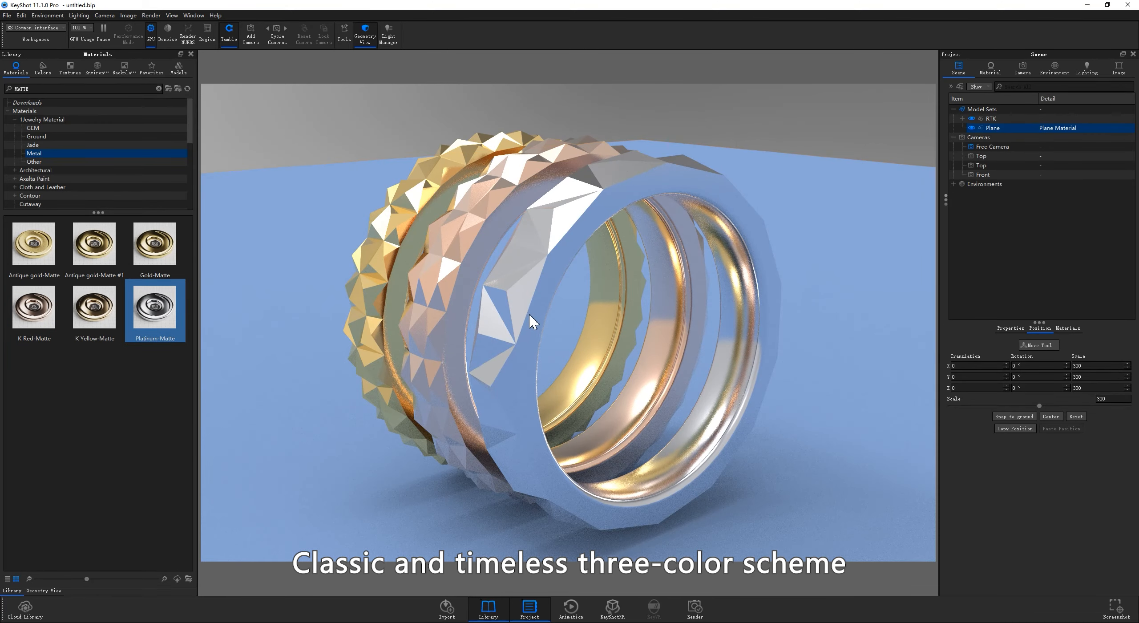
Frame the three rings side by side from a higher angle and increase the camera's focal length to flatten the perspective
scroll(519, 307, "down", 5)
left_click_drag(511, 301, 617, 345)
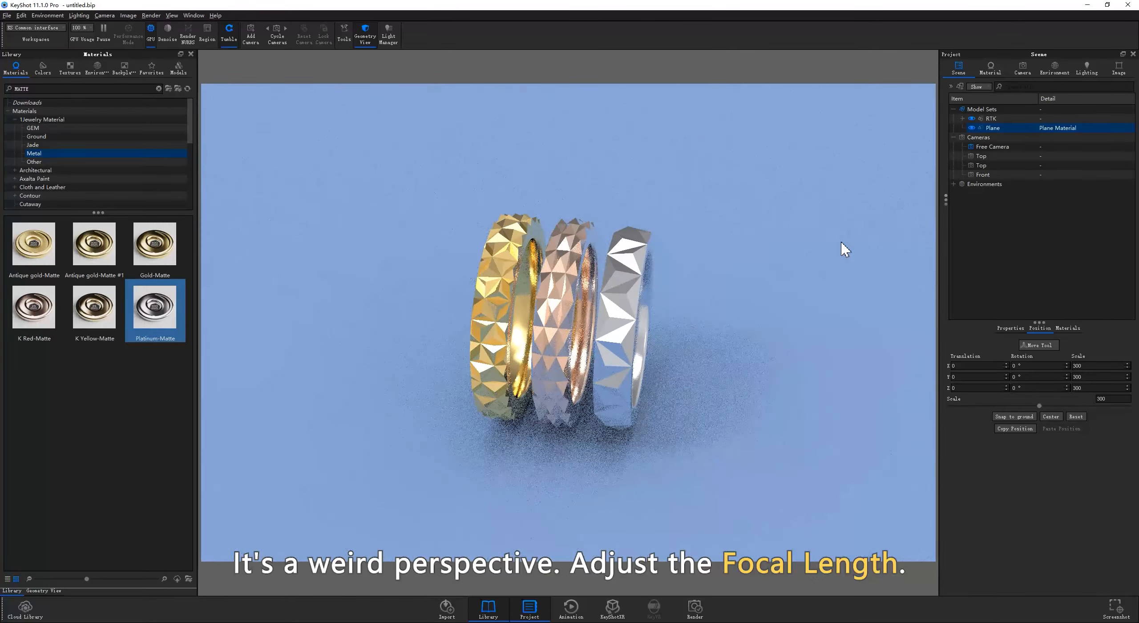
left_click(1026, 70)
left_click_drag(991, 384, 1066, 384)
Change the ground plane's material type to Plastic and set its diffuse color to black
double_click(740, 351)
left_click(1106, 117)
left_click(1099, 166)
left_click(1122, 141)
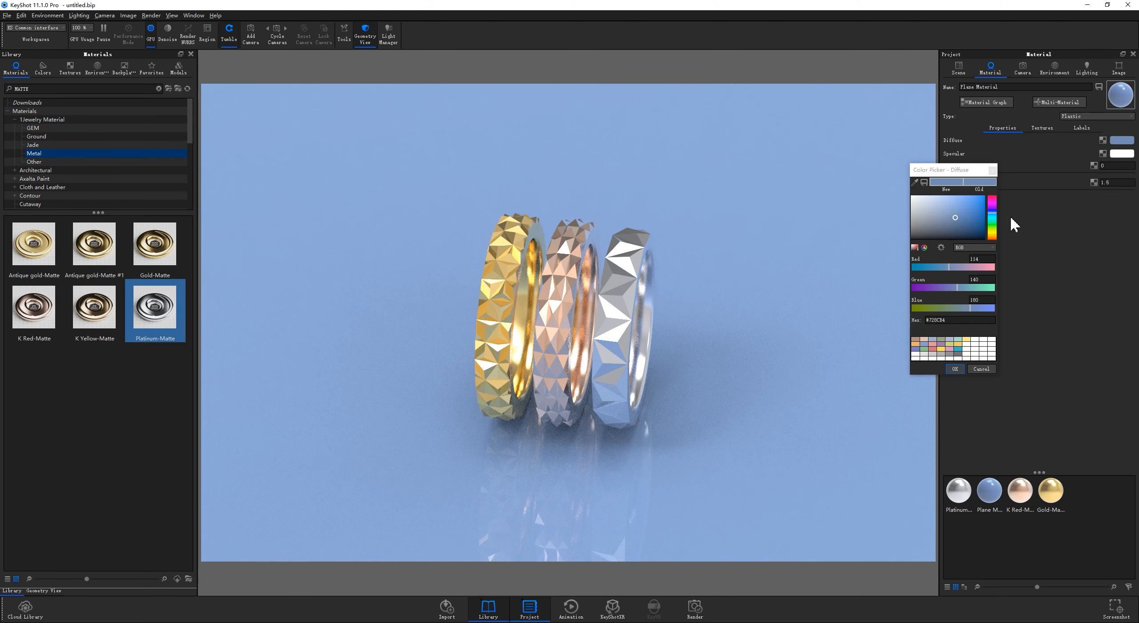
left_click_drag(952, 222, 862, 269)
left_click(952, 368)
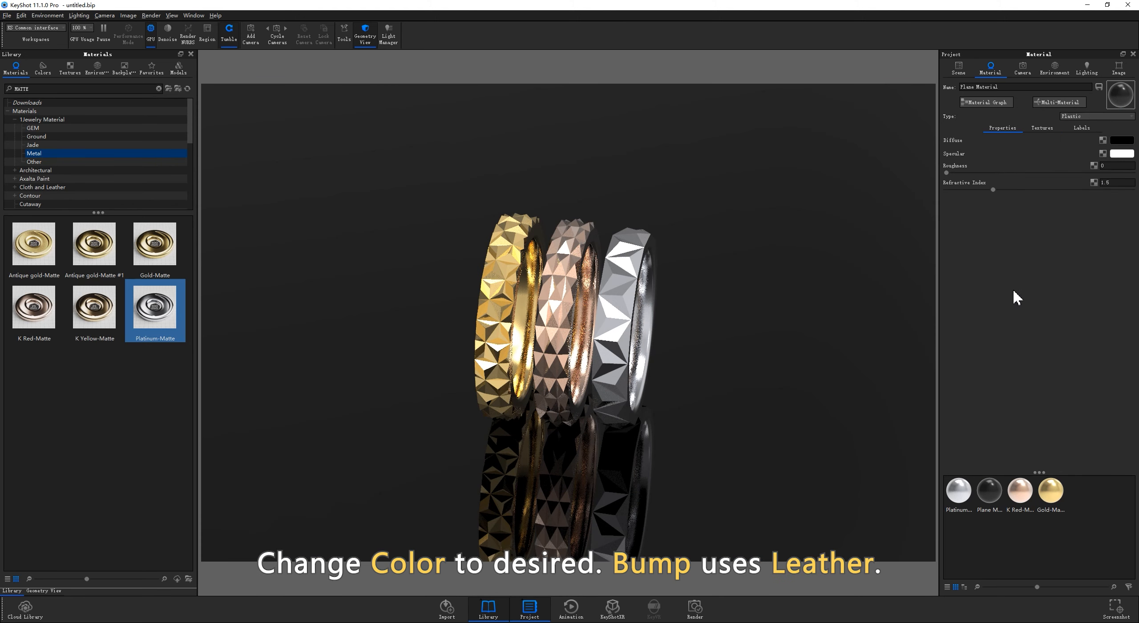
Apply a Leather bump texture to the plane material and raise its roughness to 0.0267
left_click(1042, 128)
left_click(1078, 180)
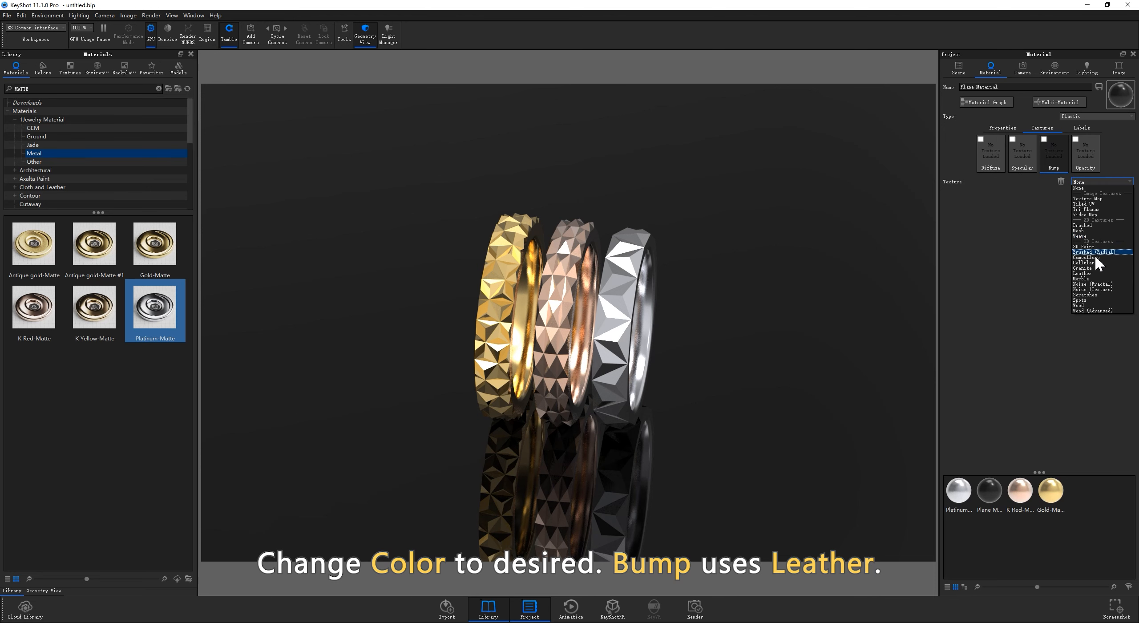
left_click(1094, 273)
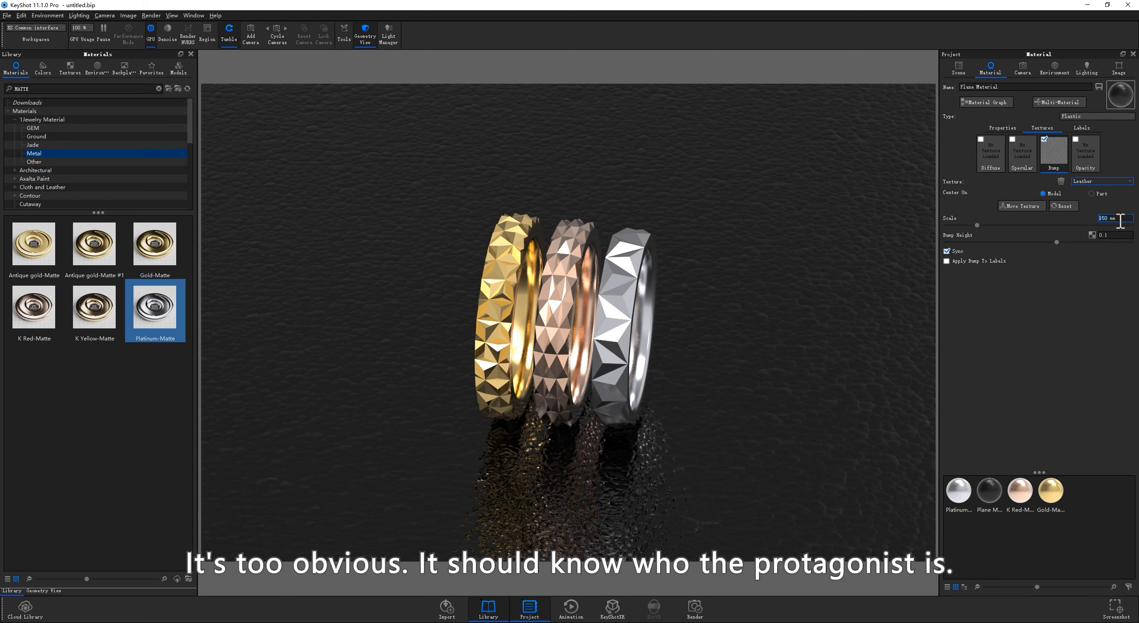
left_click(1003, 128)
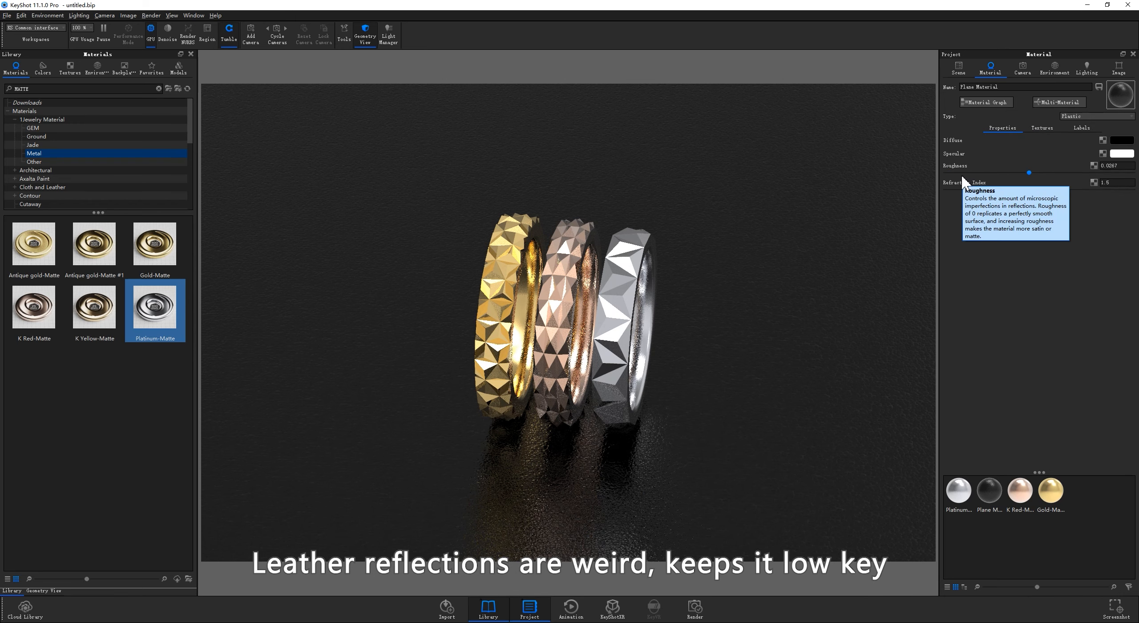
Apply the Abstract3 HDRI environment to the scene and rotate it to light the rings
left_click(97, 68)
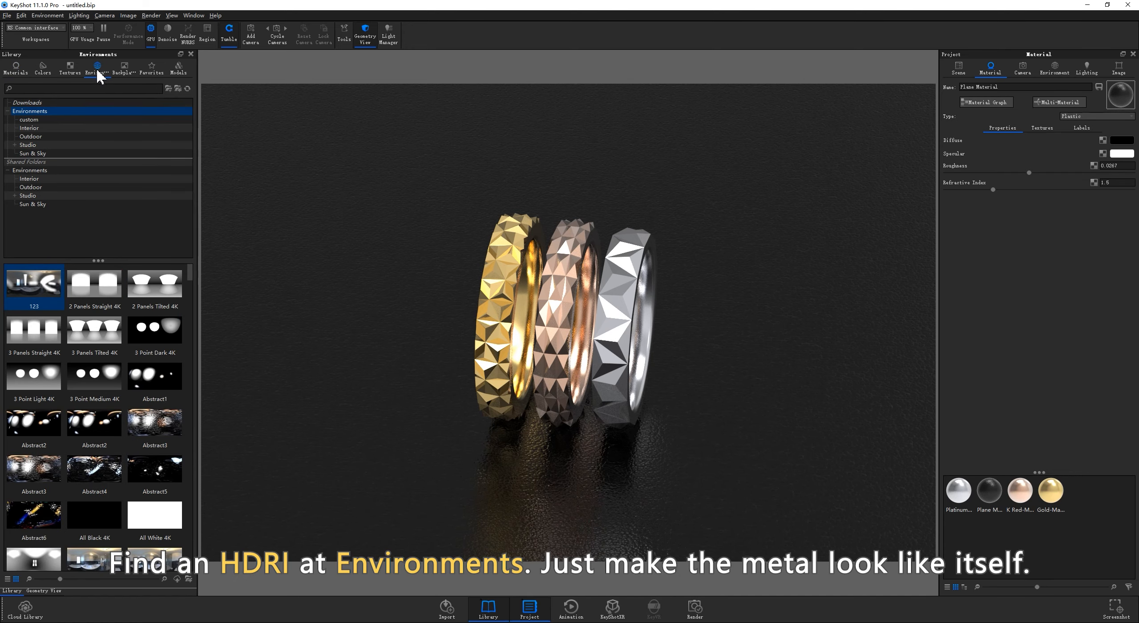
left_click_drag(156, 425, 436, 367)
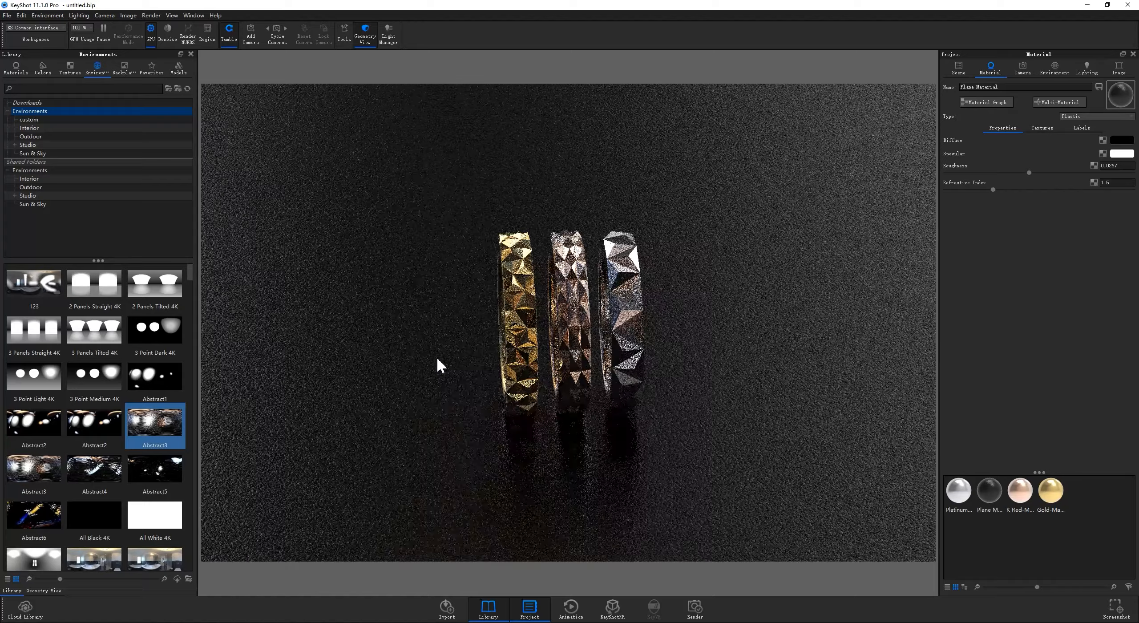
scroll(436, 361, "down", 1)
left_click_drag(458, 330, 477, 318, "ctrl")
Spread the gold and platinum rings outward from the middle ring, rotating them about Z by about -14° and 15.6° respectively
left_click(953, 71)
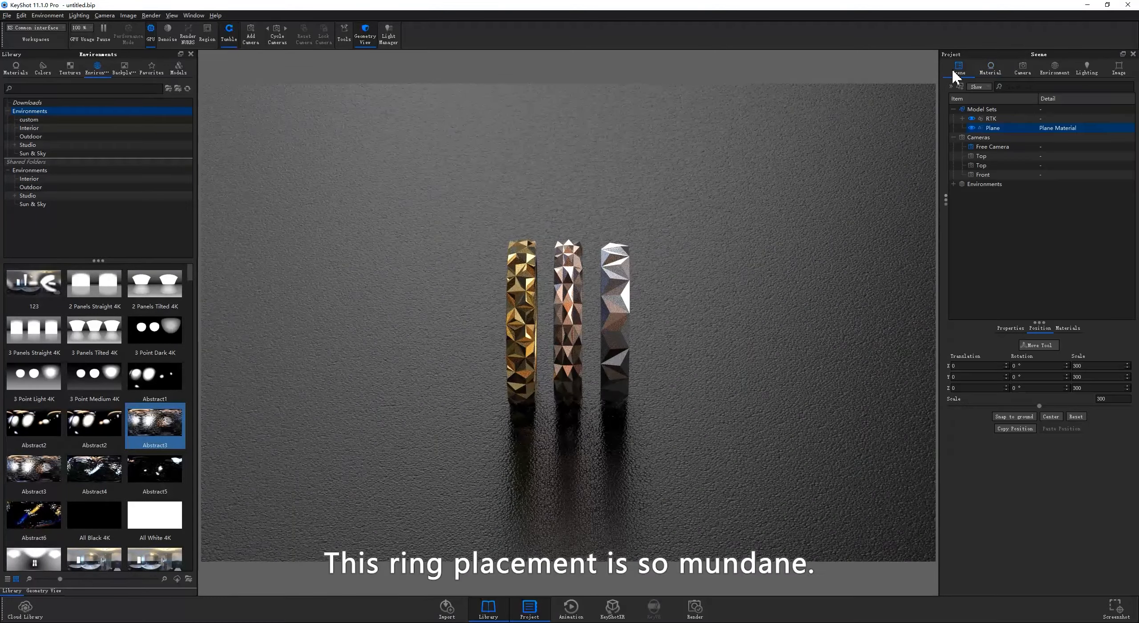
left_click(533, 311)
left_click_drag(488, 323, 451, 328)
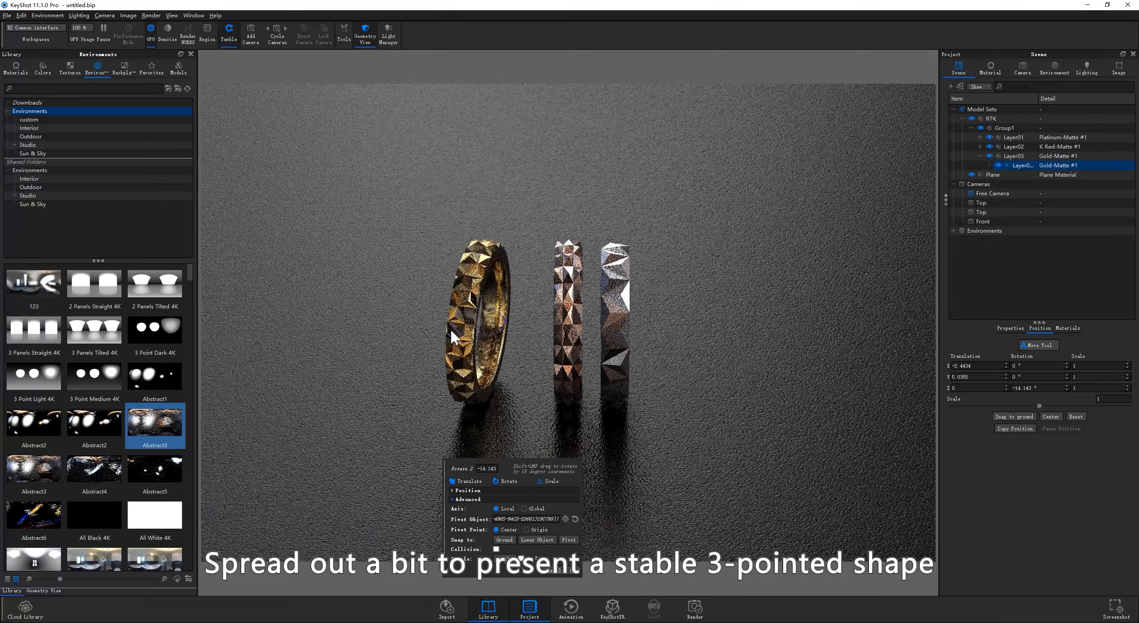
left_click(625, 322)
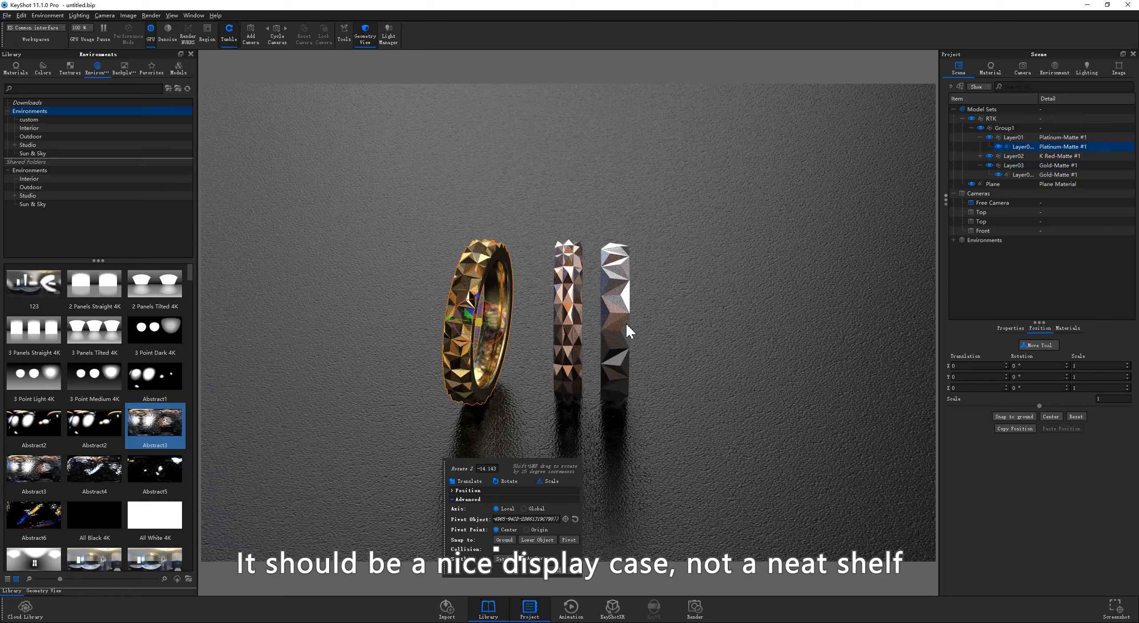
left_click_drag(586, 318, 627, 325)
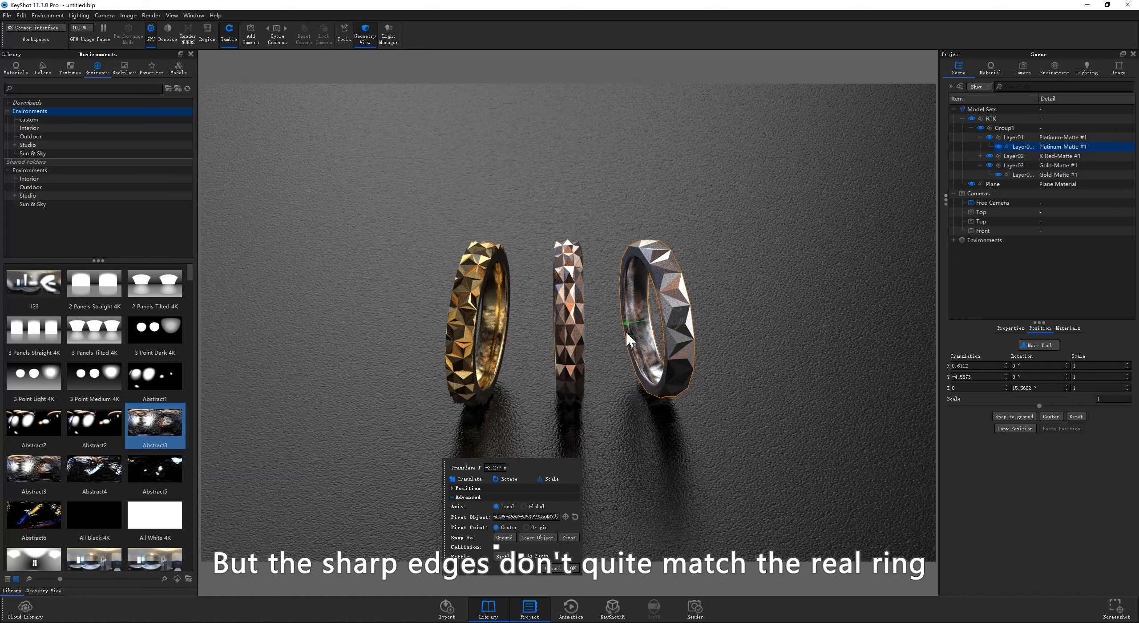
left_click(573, 569)
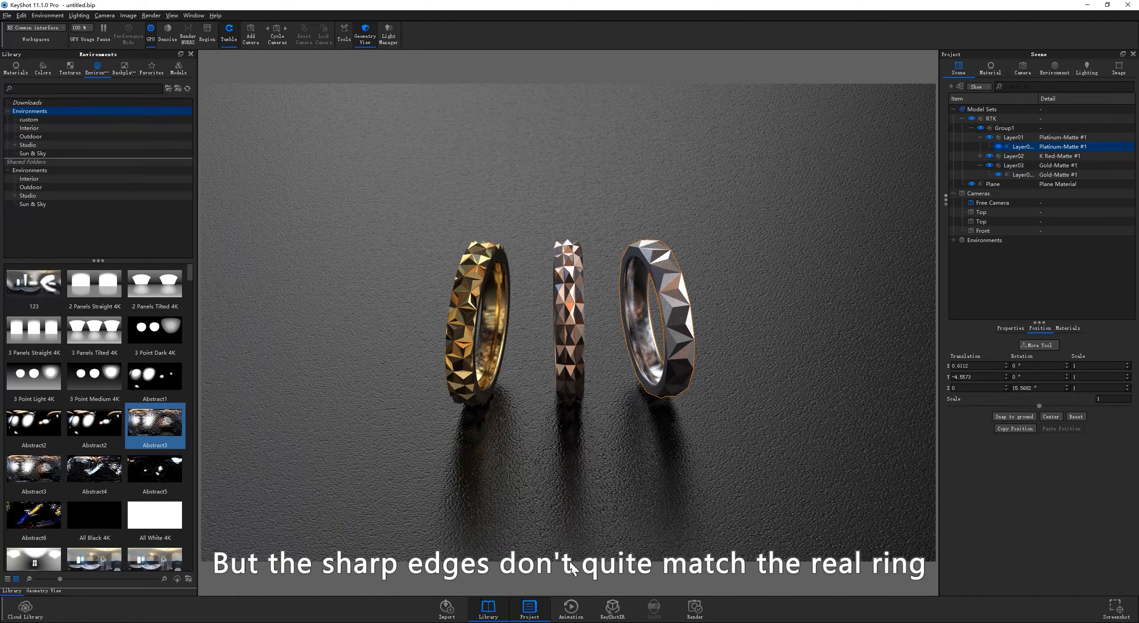
Select all three rings together and increase their rounded edges radius to soften the sharp facets
left_click(565, 342, "shift")
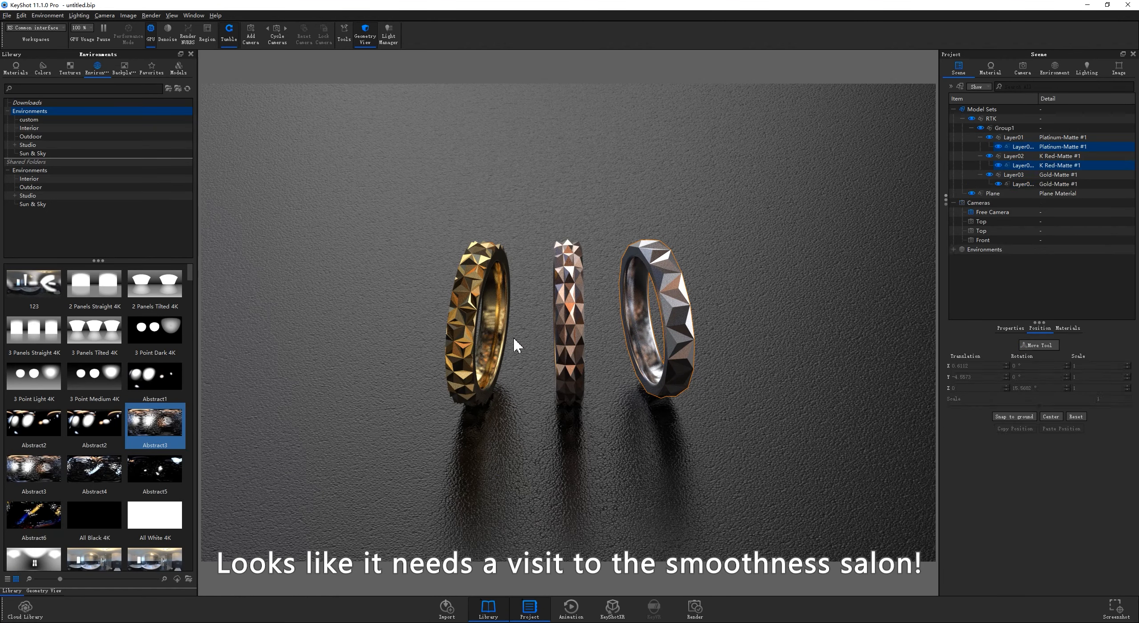
left_click(467, 320, "shift")
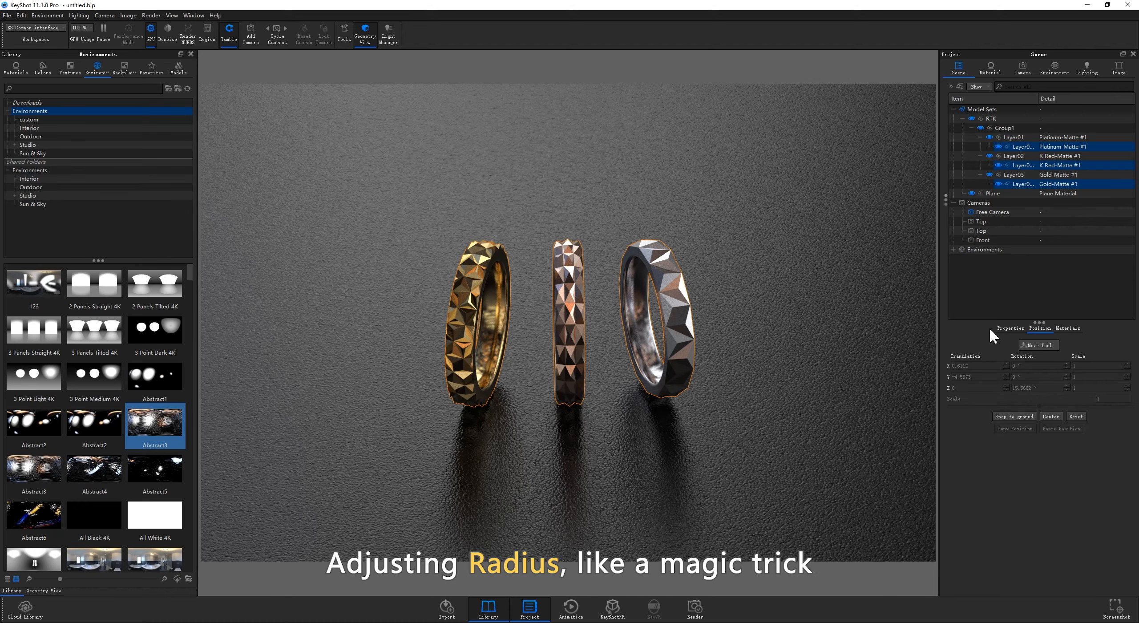
left_click(1004, 328)
left_click_drag(953, 517, 1061, 518)
Set the diffuse color of the ground plane's material to white
left_click(725, 279)
double_click(723, 278)
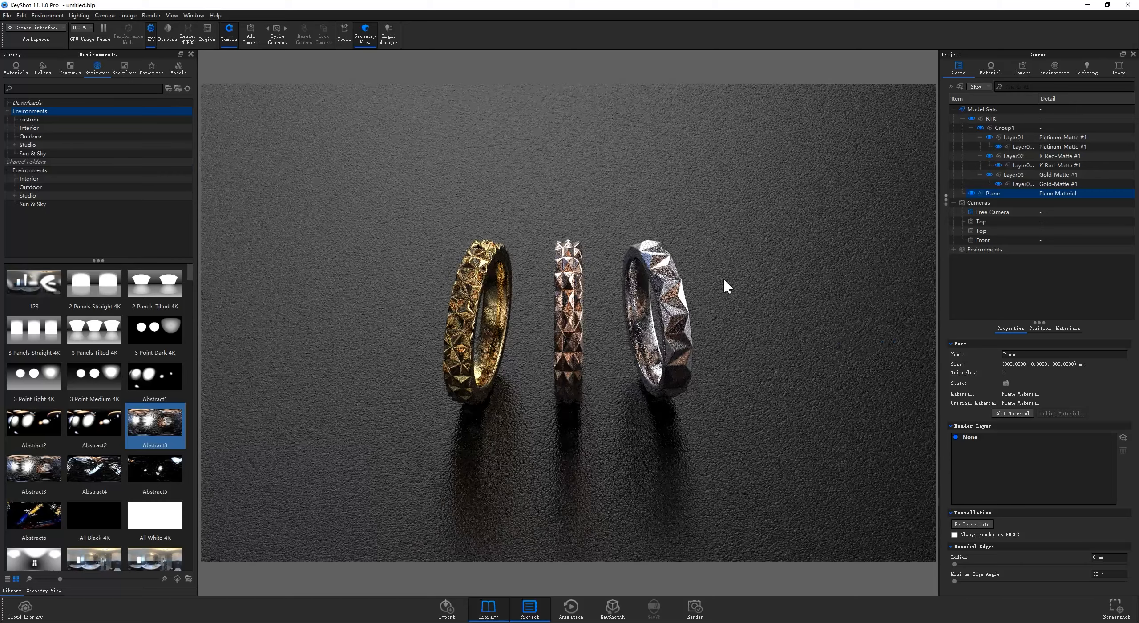
left_click(1130, 141)
left_click_drag(912, 197, 879, 171)
left_click(955, 368)
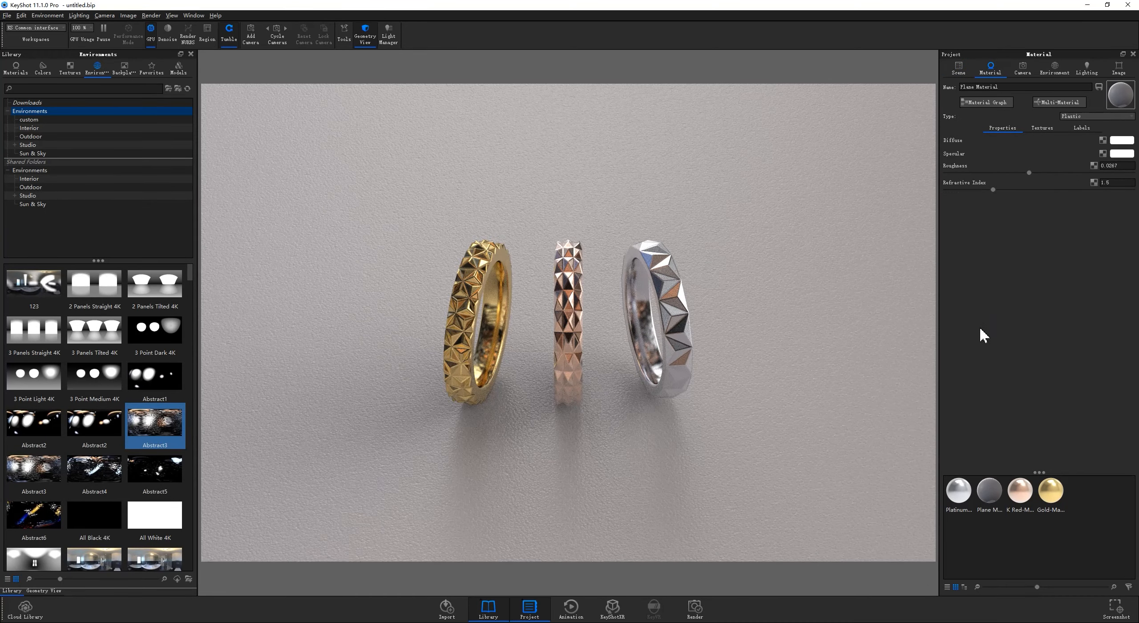
Switch the image style to Photographic with Curve enabled, and set exposure to 0.38 EV, contrast to 0.118 and shadows to -0.383
left_click(1126, 71)
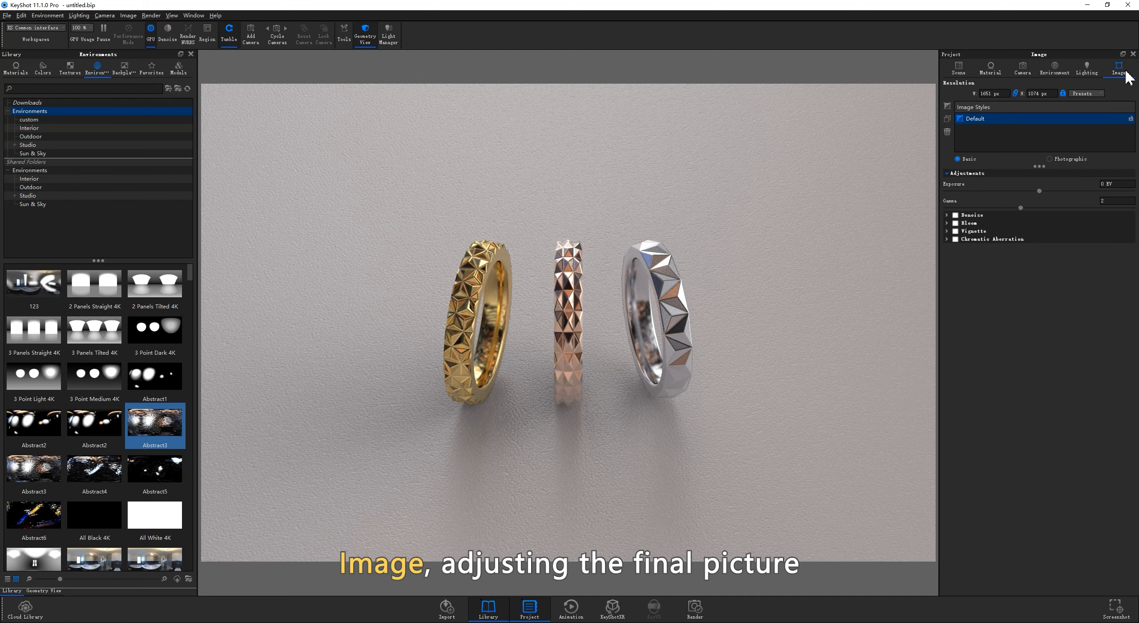
left_click(1064, 159)
left_click(964, 255)
left_click(1036, 191)
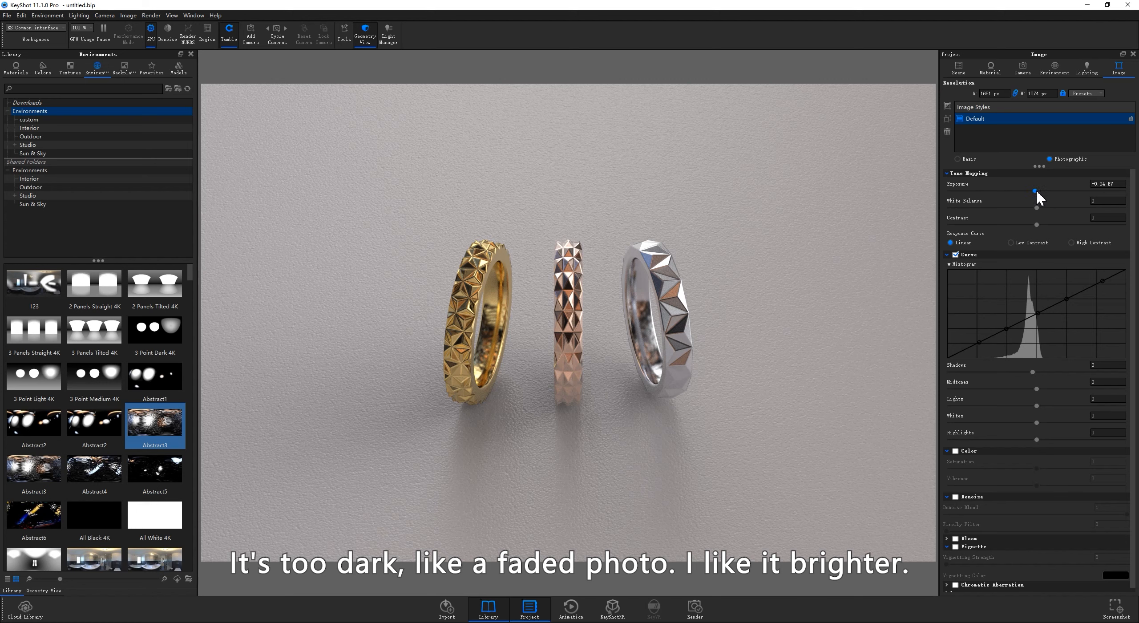
left_click_drag(1056, 191, 1049, 224)
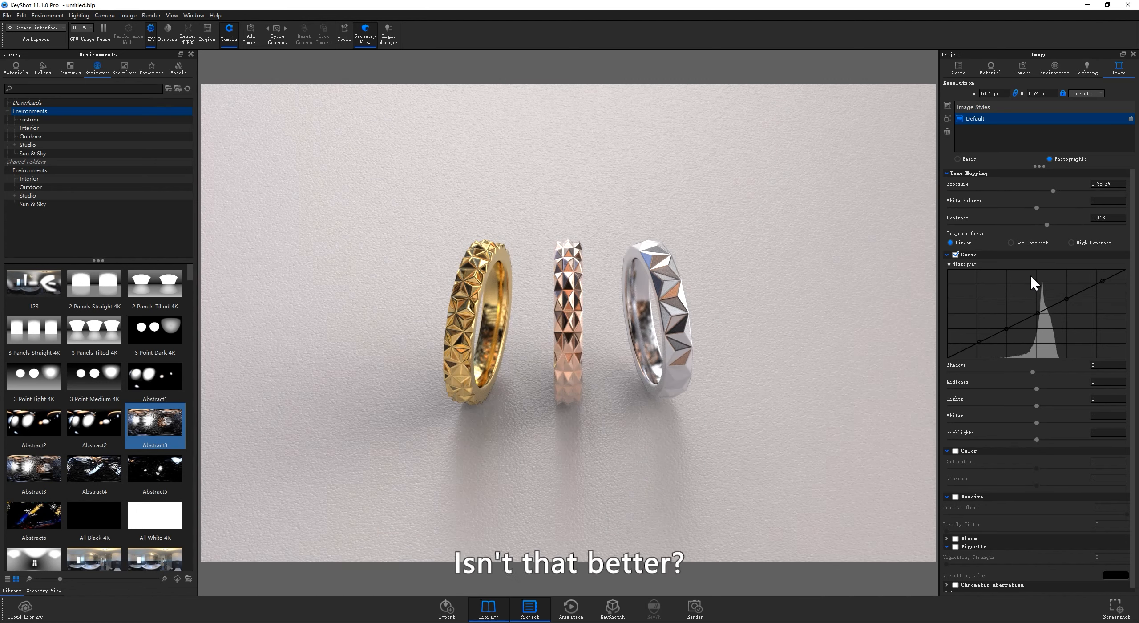
left_click(1033, 372)
left_click_drag(1016, 373, 1003, 373)
Enable Bloom with intensity 2 and radius 50 px, and raise its threshold so only the brightest highlights glow
left_click(970, 536)
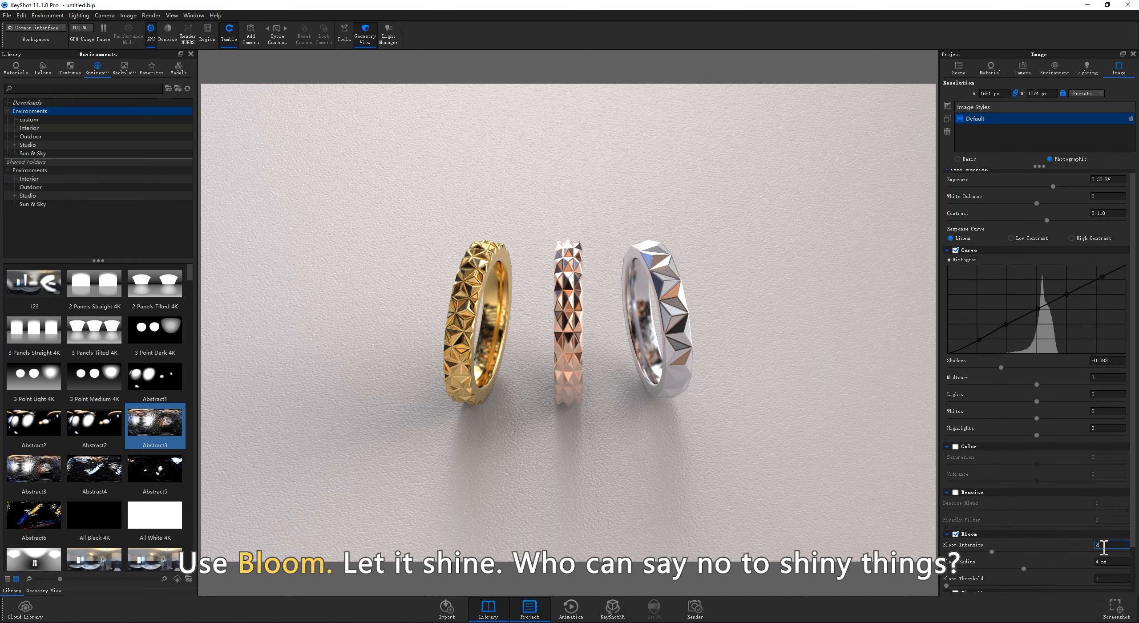
type("0")
key("Tab")
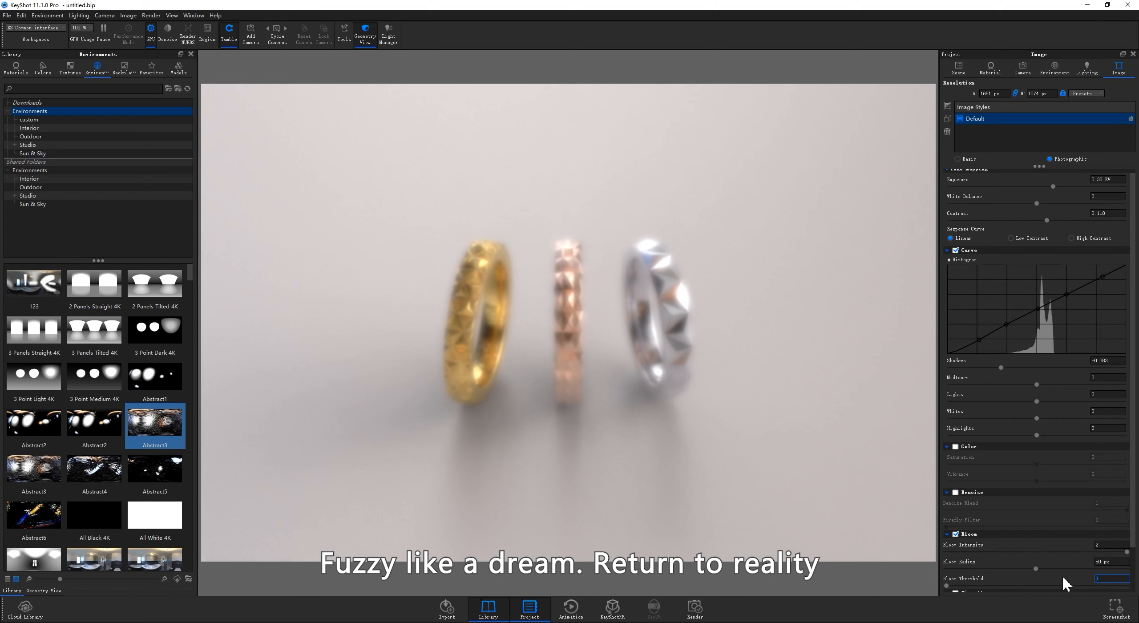
left_click_drag(947, 586, 1000, 585)
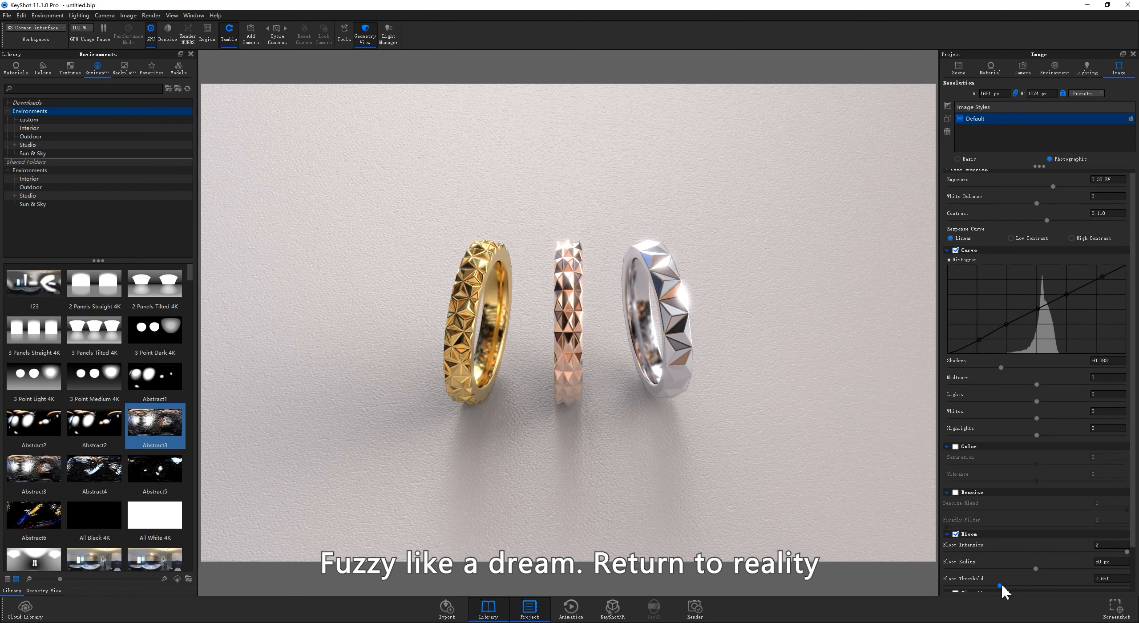
Enable Vignette and set its strength to about 0.62 to darken the image edges
scroll(1020, 579, "down", 1)
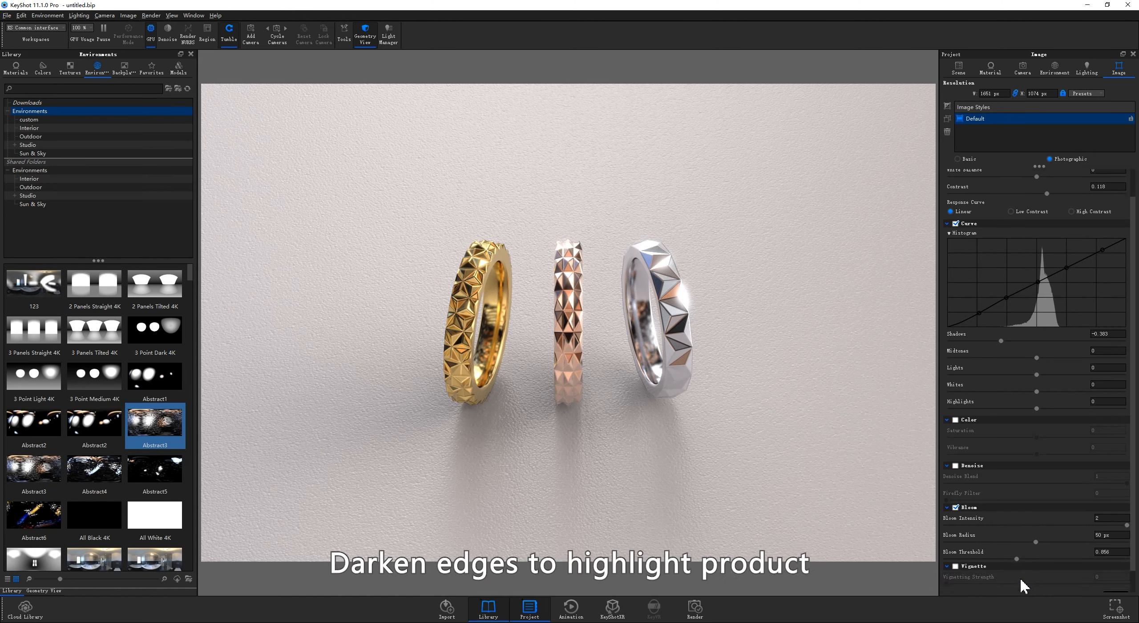
left_click(984, 567)
left_click_drag(948, 584, 1058, 588)
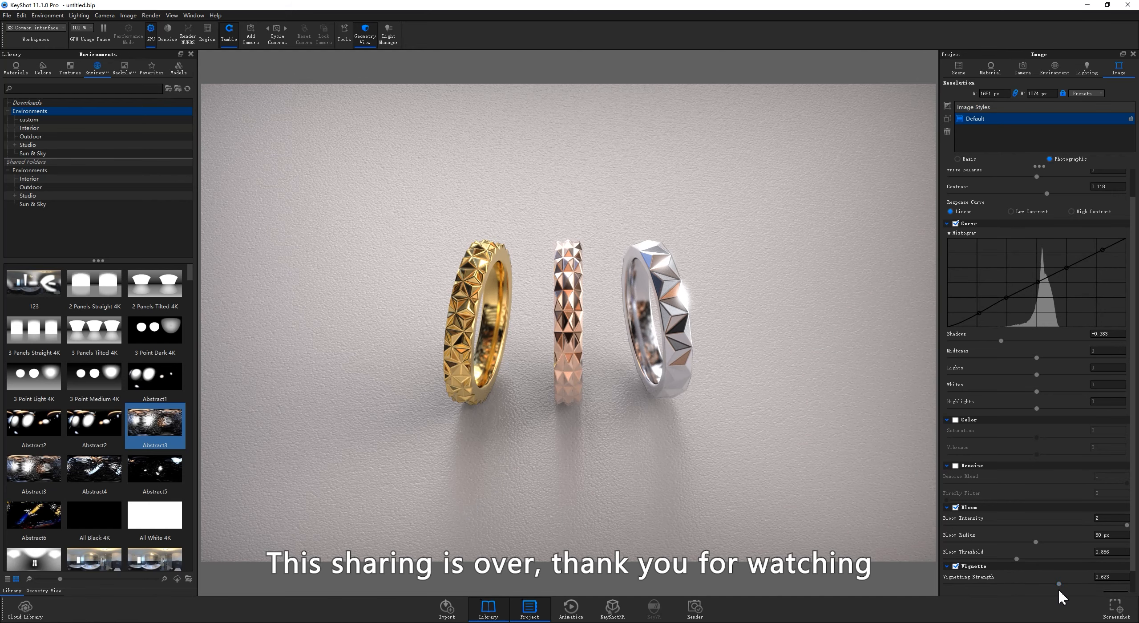